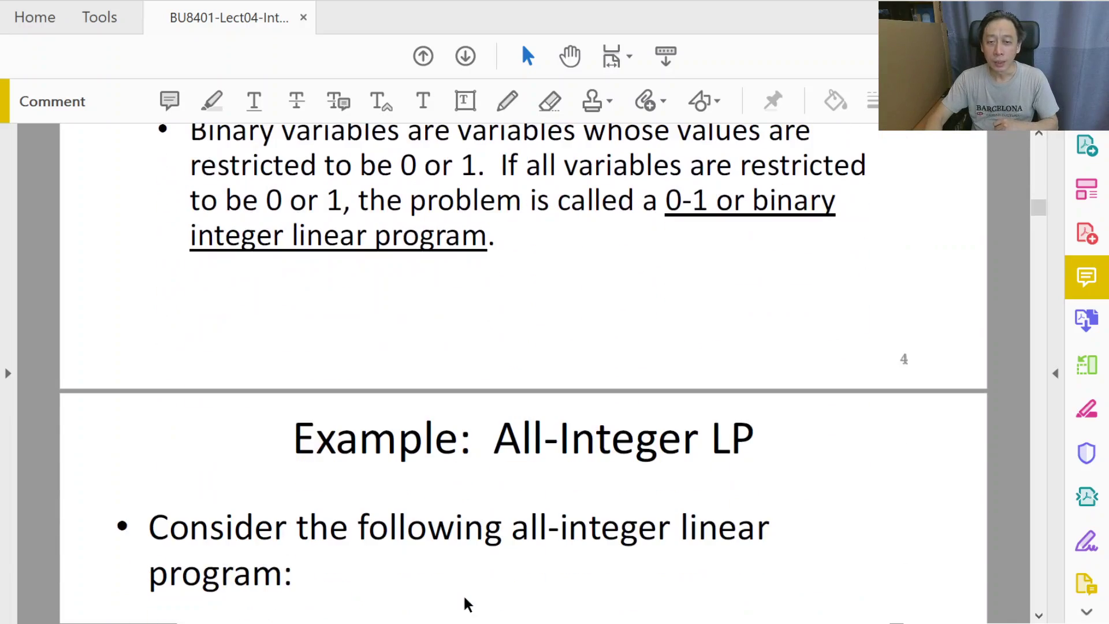
# Step: Scroll to the 'Example: All-Integer LP' slide and highlight its integer condition, objective 3x1 + 2x2 and constraints
pyautogui.scroll(-4, 468, 604)
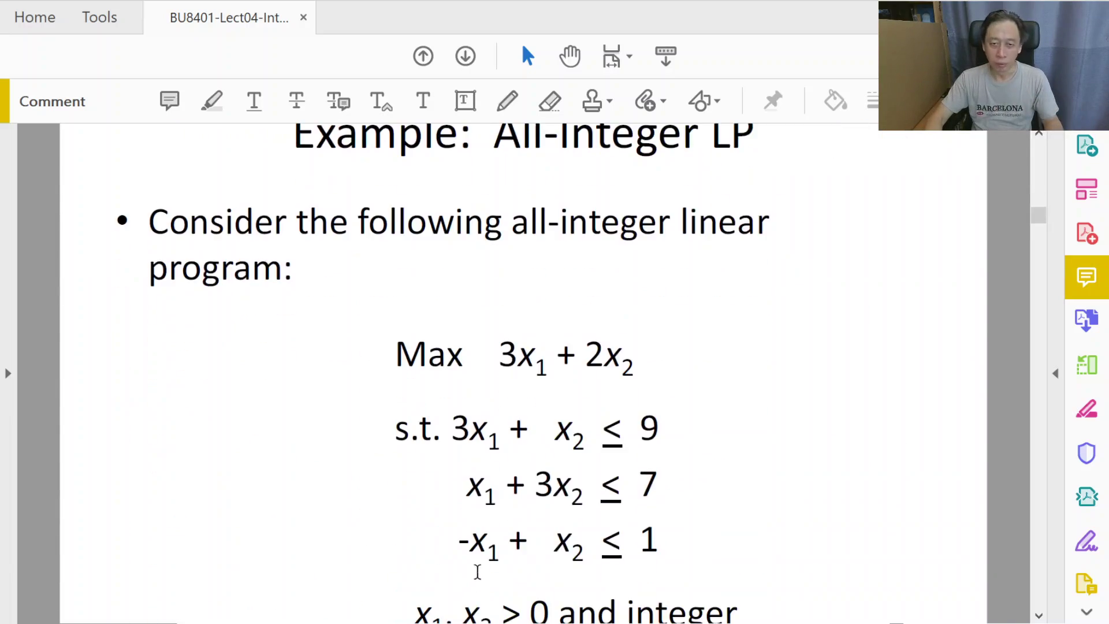
pyautogui.scroll(-1, 592, 442)
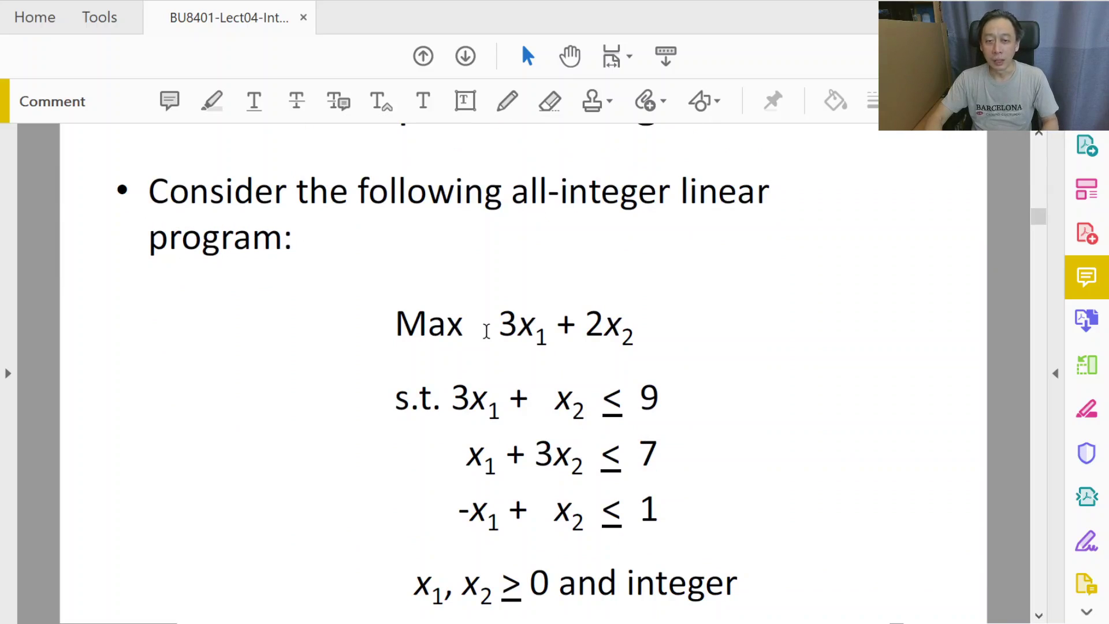
pyautogui.scroll(-1, 487, 331)
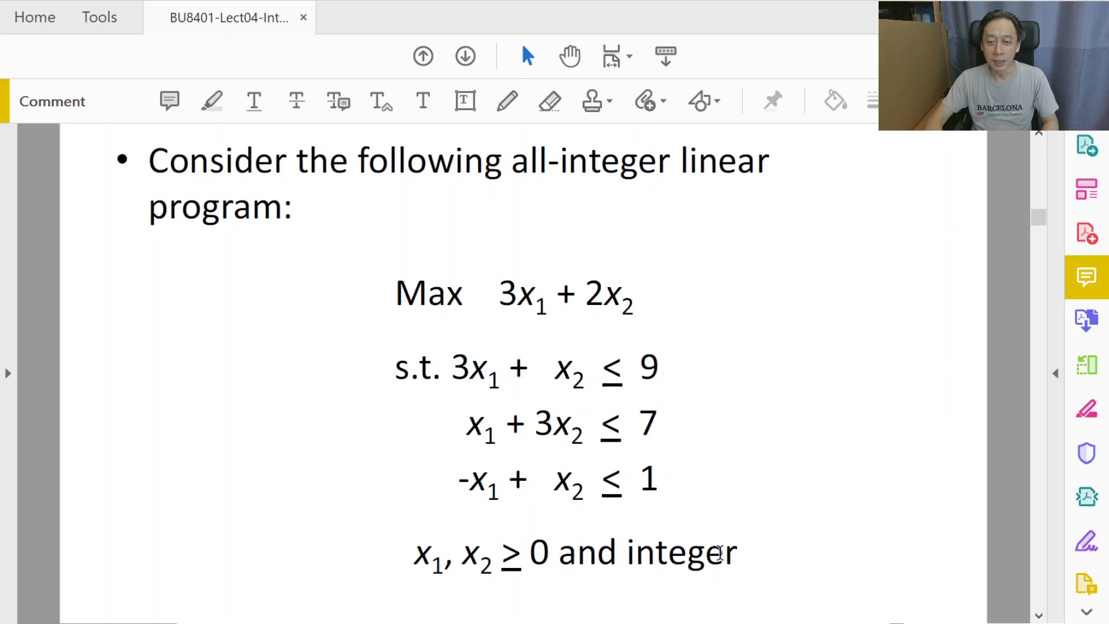
pyautogui.moveTo(732, 554); pyautogui.dragTo(605, 556)
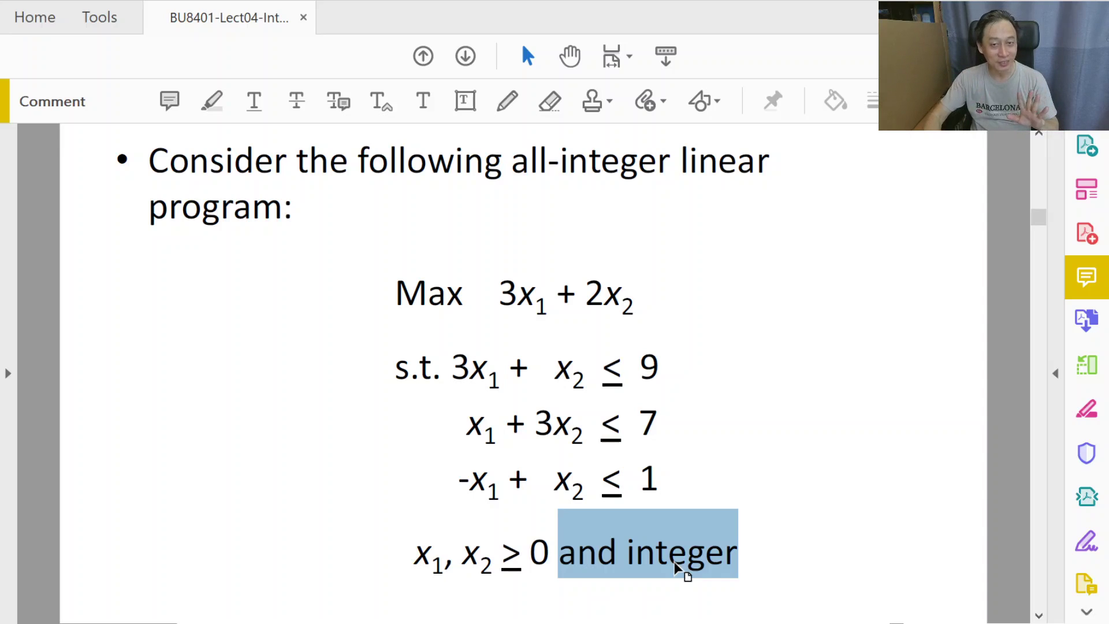
pyautogui.moveTo(501, 289); pyautogui.dragTo(636, 287)
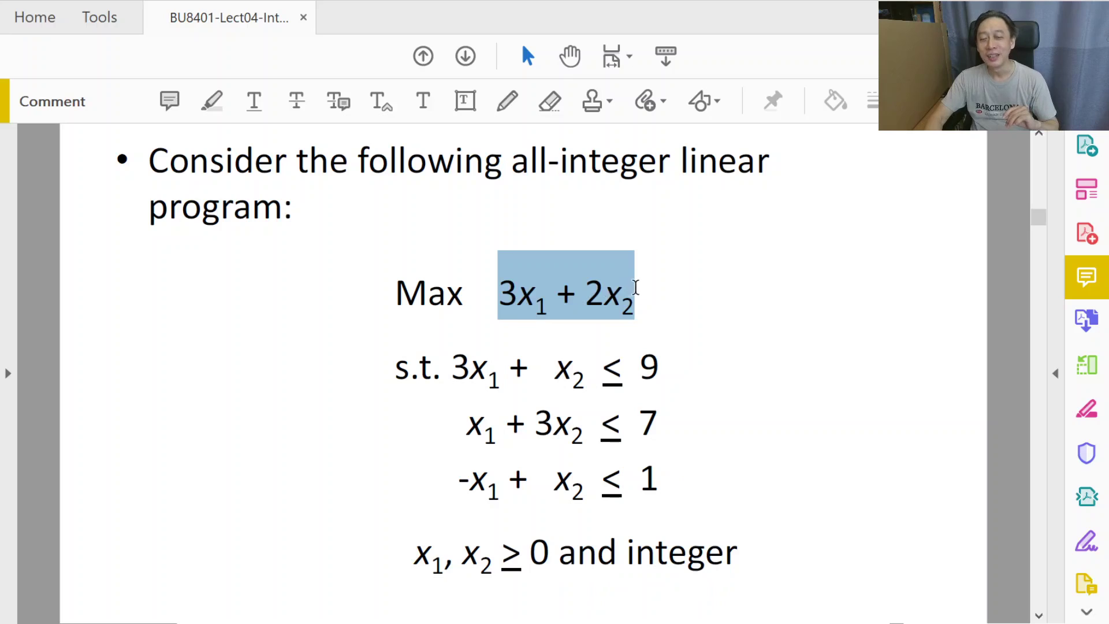
pyautogui.moveTo(455, 370); pyautogui.dragTo(649, 478)
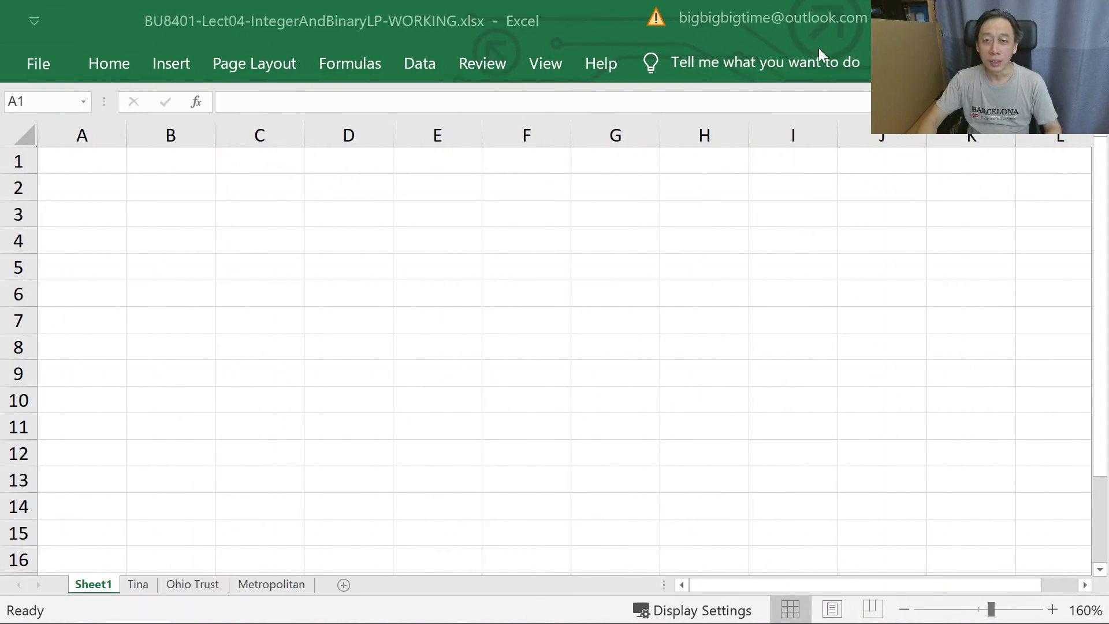
# Step: Label cells B1 and C1 as x1 and x2
pyautogui.click(164, 170)
pyautogui.click(165, 168)
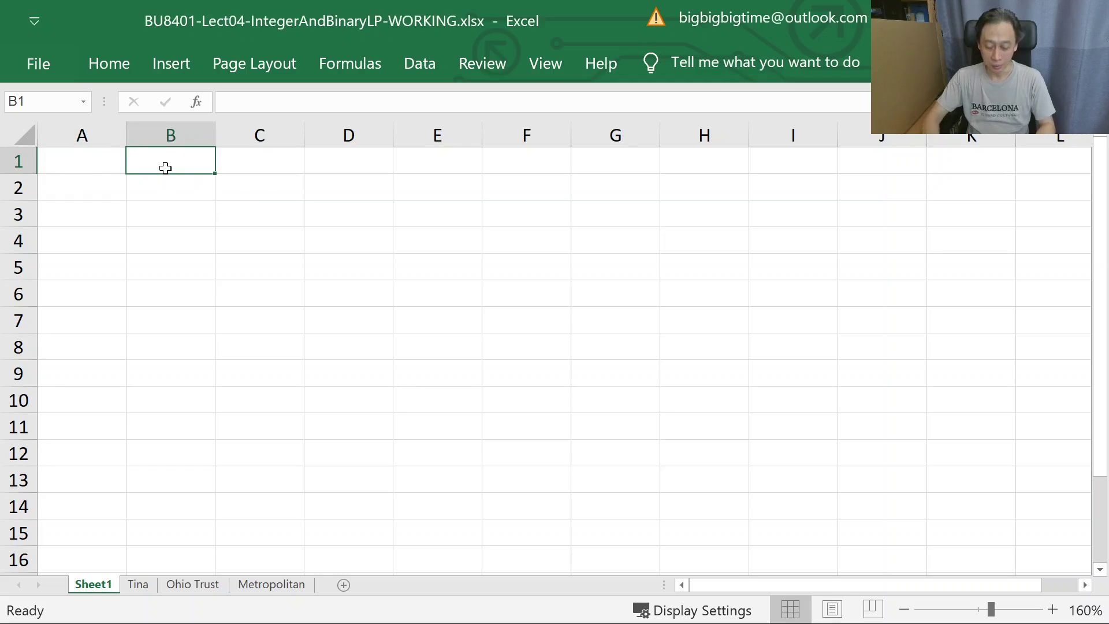
pyautogui.write('x1')
pyautogui.press('Tab')
pyautogui.write('x2')
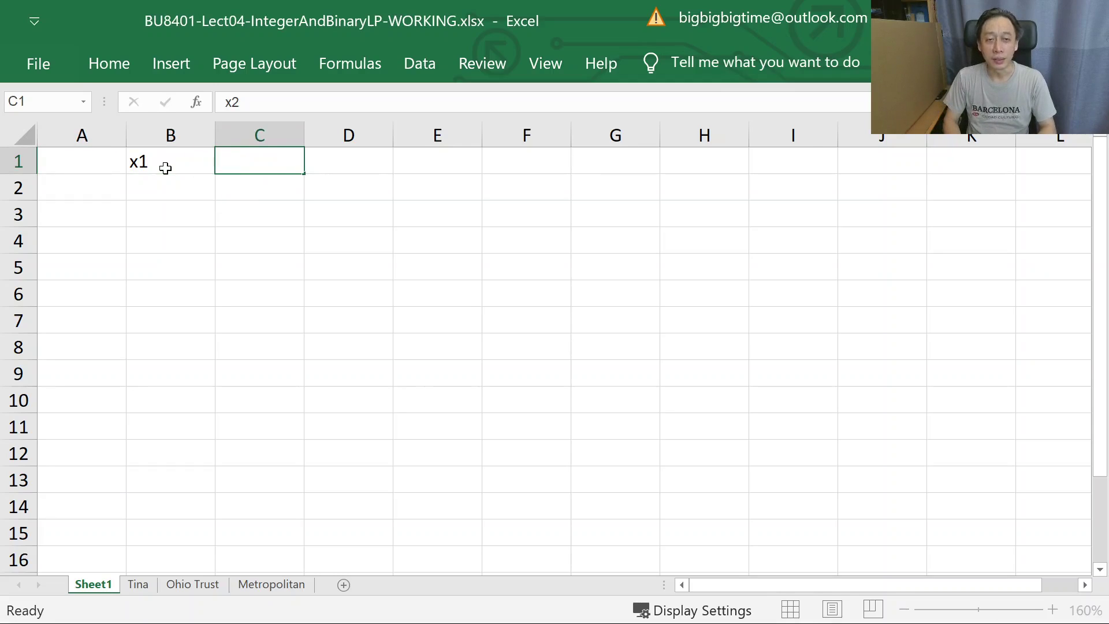
pyautogui.press('Return')
# Step: Enter objective coefficients 3 and 2 in B3:C3 with an = sign in D3
pyautogui.press('Down')
pyautogui.write('3')
pyautogui.press('Tab')
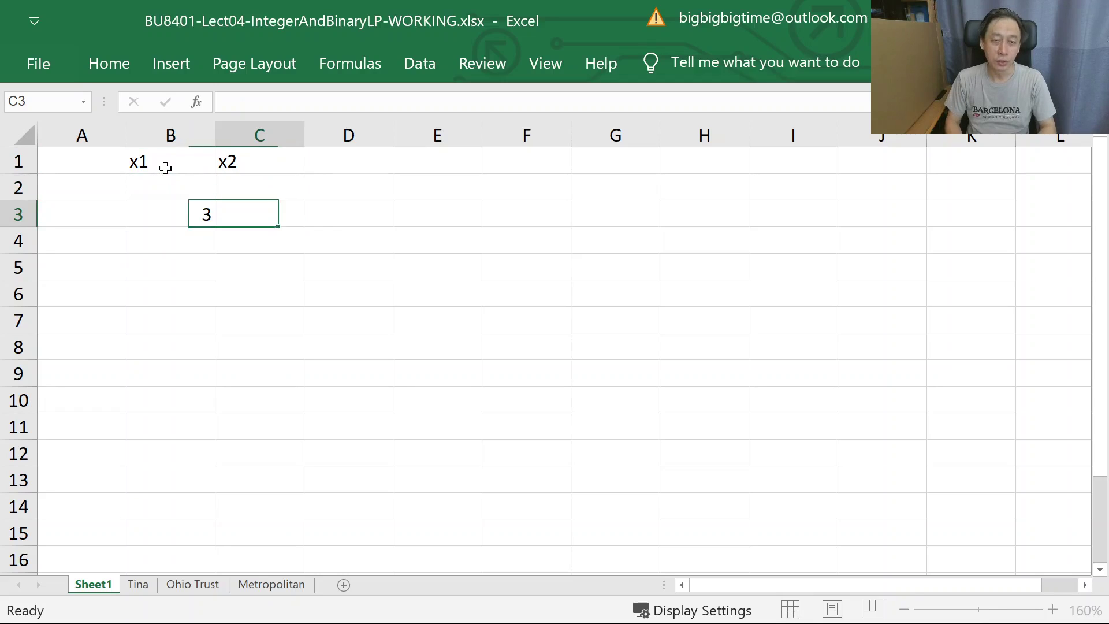
pyautogui.write('2')
pyautogui.press('Up')
pyautogui.press('Down')
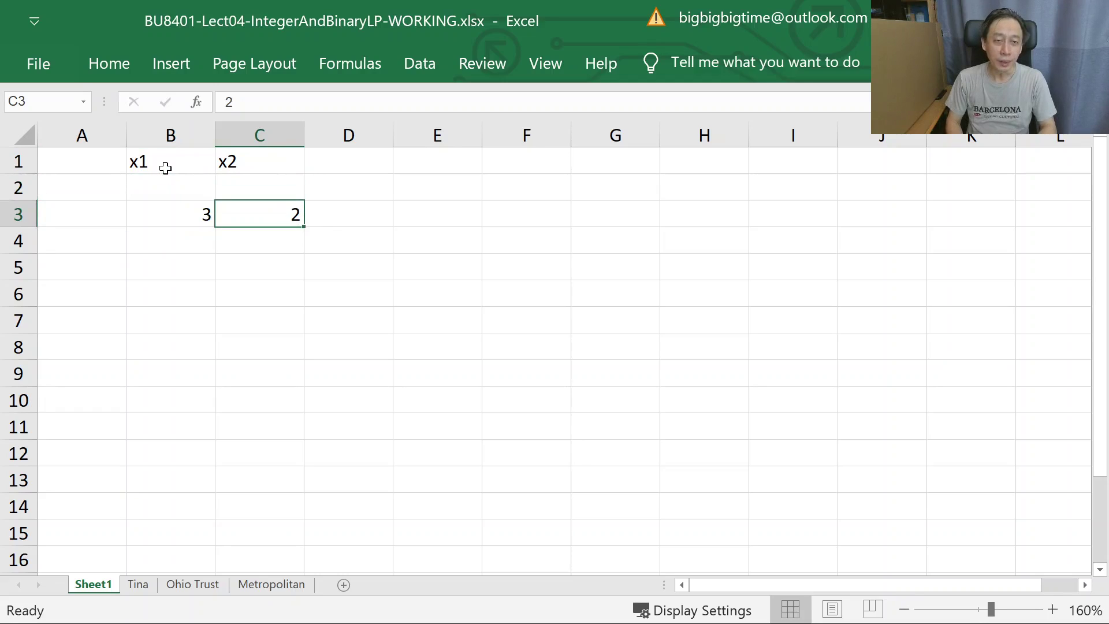
pyautogui.press('Right')
pyautogui.write('=')
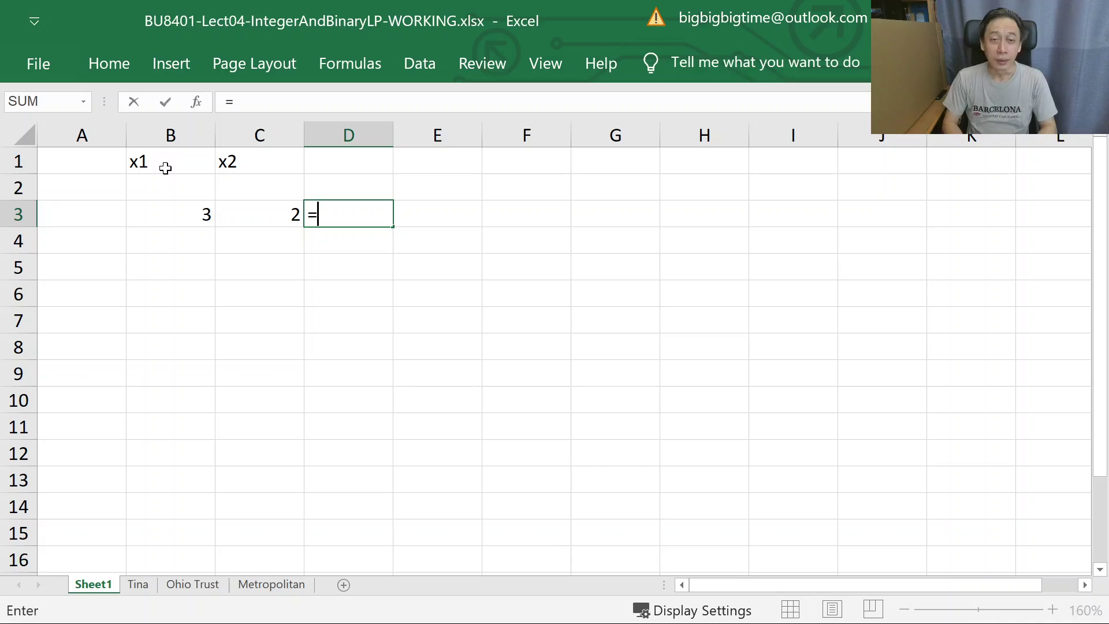
pyautogui.press('Tab')
# Step: Enter =SUMPRODUCT($B$2:$C$2,B3:C3) in E3 as the objective formula
pyautogui.write('=sum')
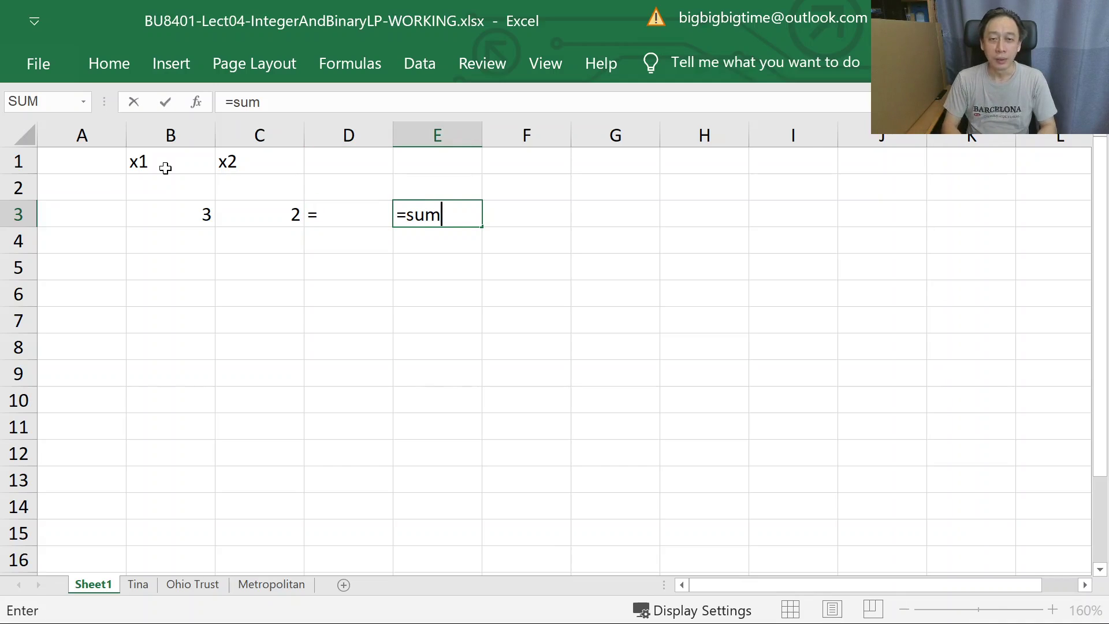
pyautogui.write('prod')
pyautogui.press('Tab')
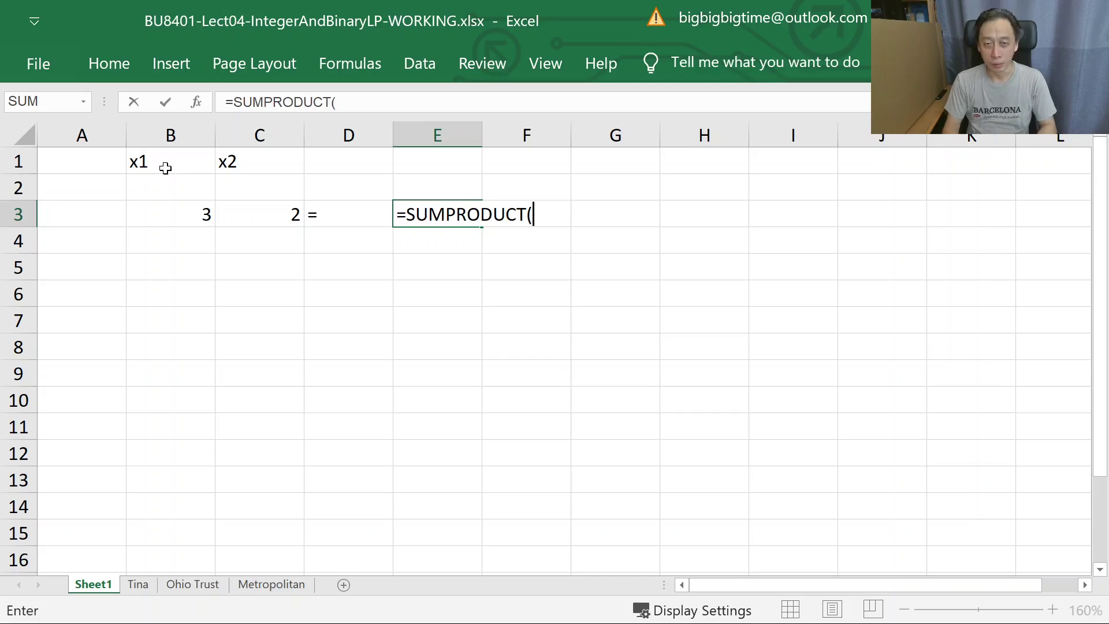
pyautogui.moveTo(158, 186); pyautogui.dragTo(248, 186)
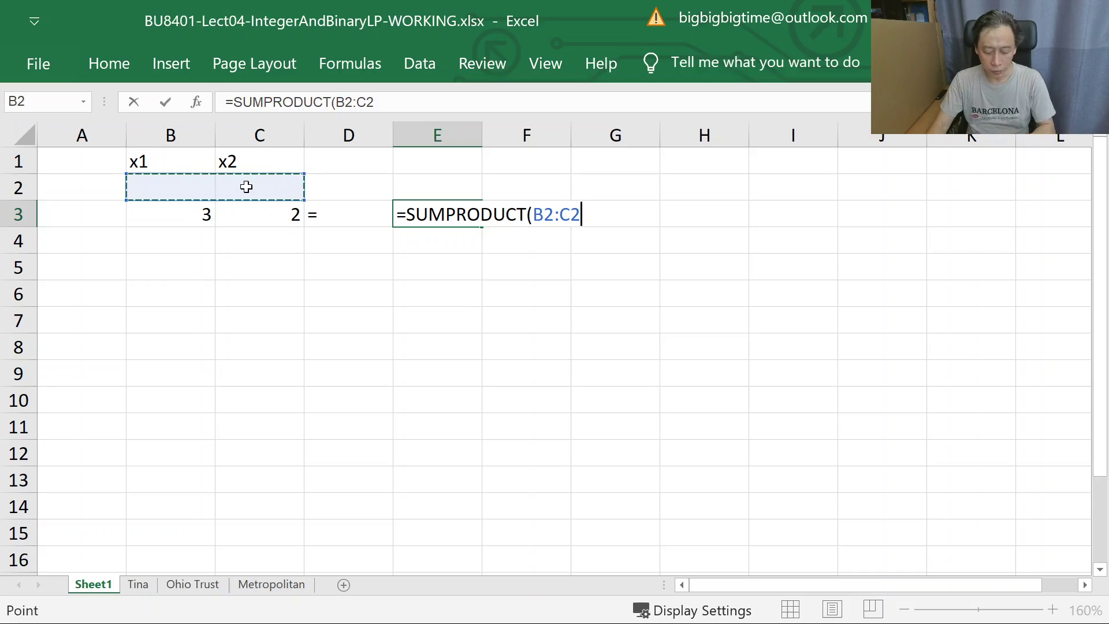
pyautogui.press('F4')
pyautogui.write(',')
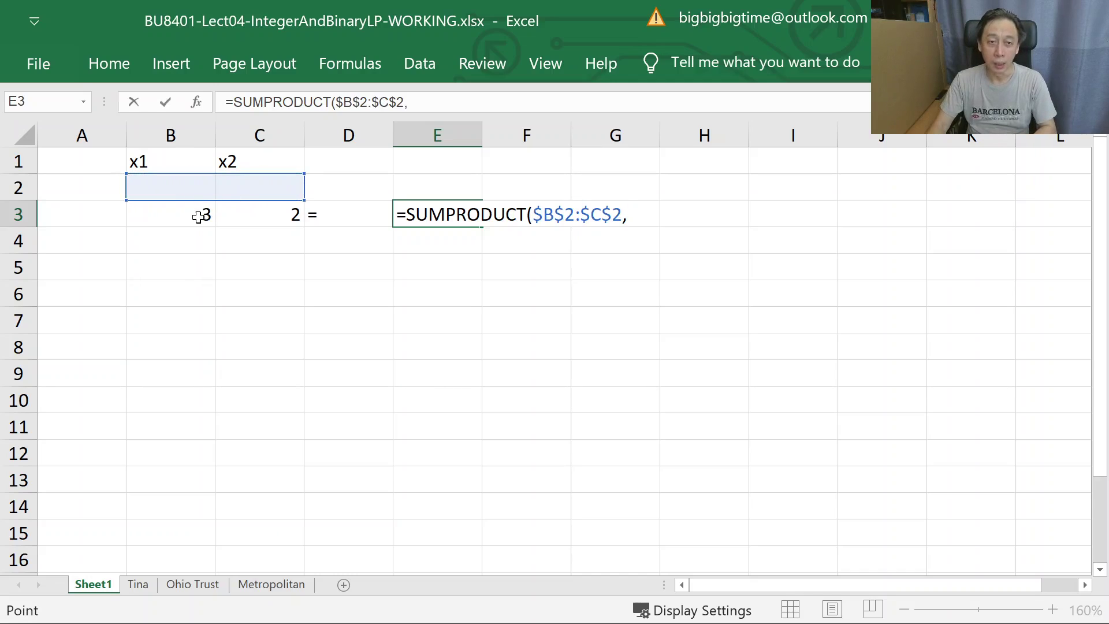
pyautogui.moveTo(198, 216); pyautogui.dragTo(261, 213)
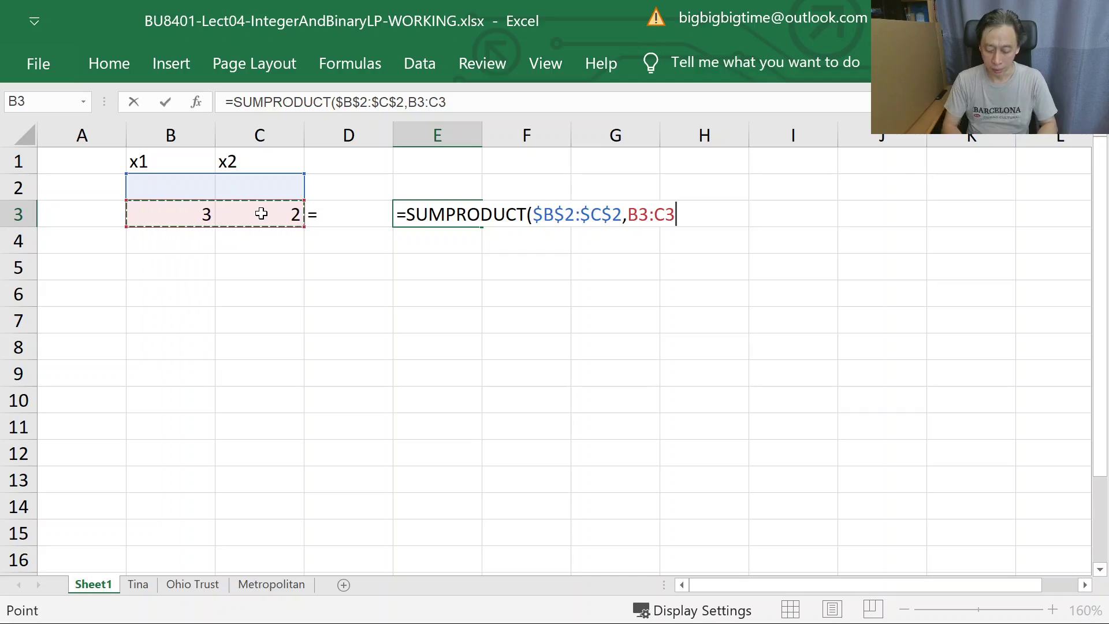
pyautogui.write(')')
pyautogui.press('Return')
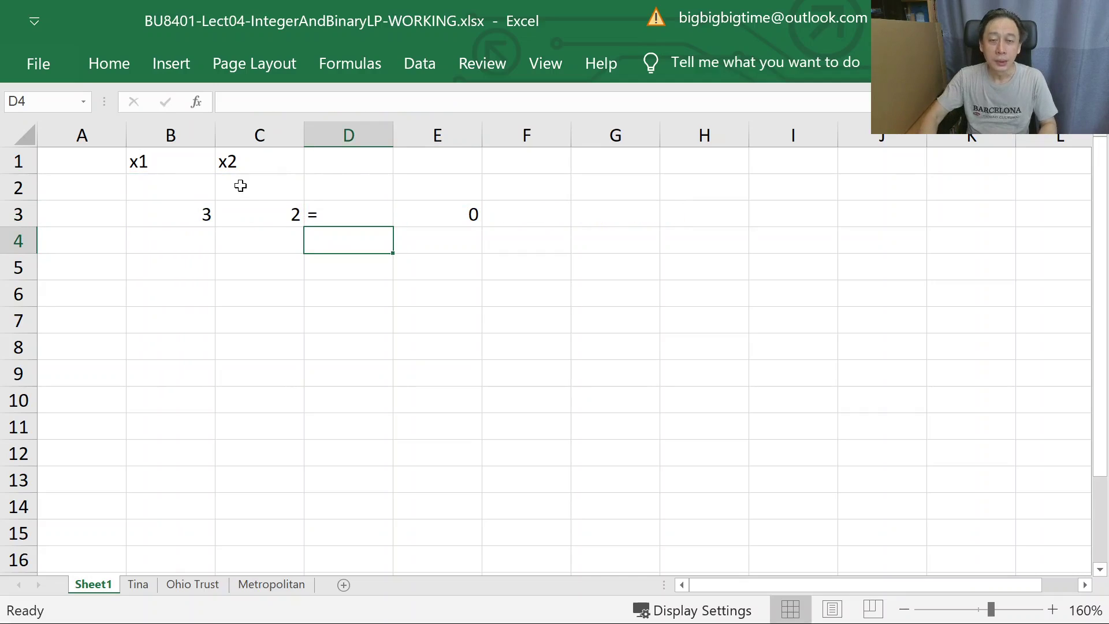
pyautogui.hotkey('alt', 'Tab')
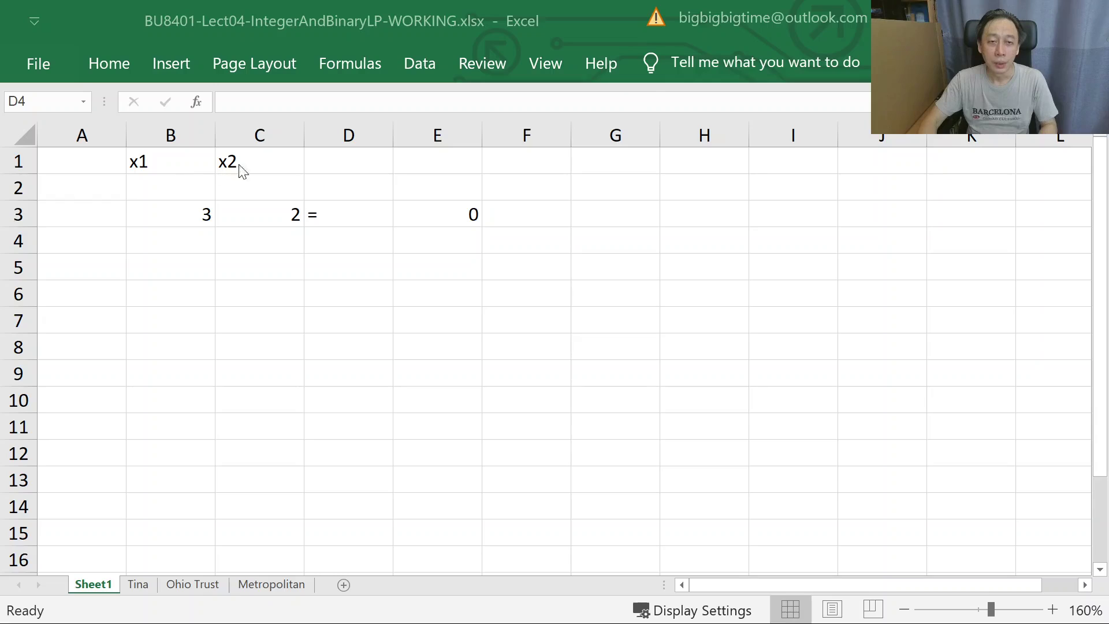
# Step: Enter constraint coefficients 3, 1 in row 5 and 1, 3 in row 6
pyautogui.hotkey('alt', 'Tab')
pyautogui.click(181, 263)
pyautogui.write('3')
pyautogui.press('Tab')
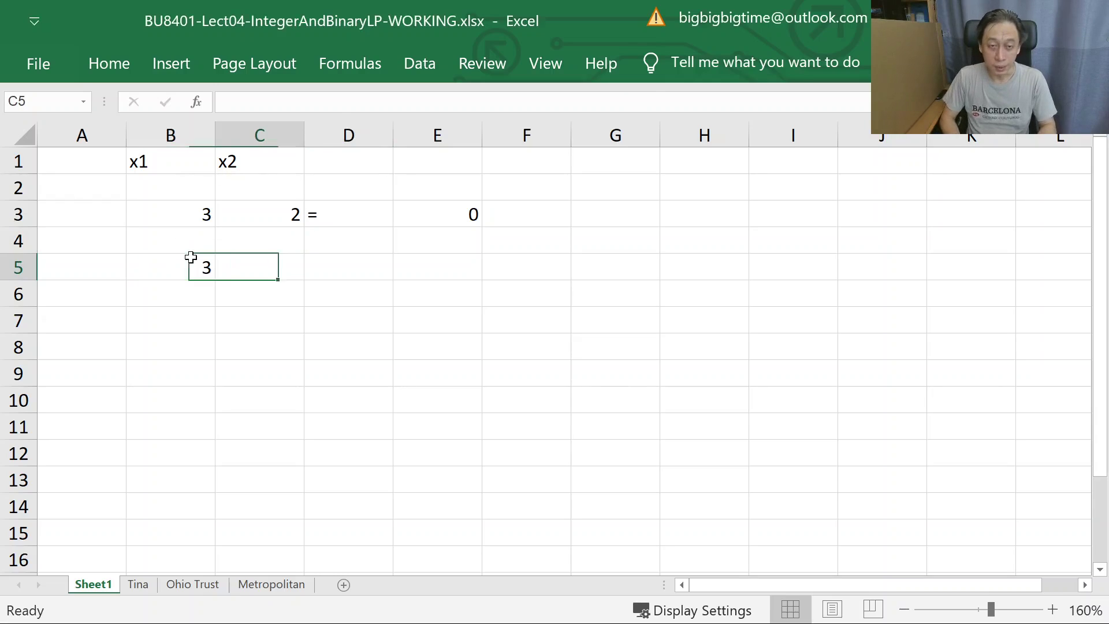
pyautogui.write('1')
pyautogui.press('Tab')
pyautogui.press('Down')
pyautogui.press('Left')
pyautogui.press('Left')
pyautogui.write('1')
pyautogui.press('Tab')
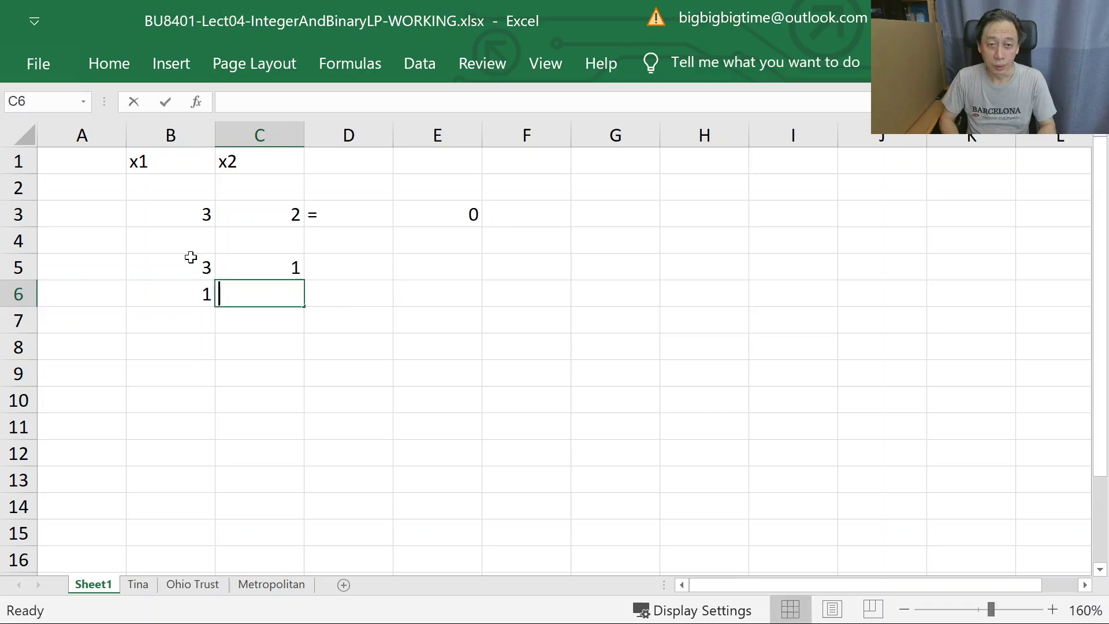
pyautogui.write('3')
pyautogui.press('Down')
pyautogui.press('Left')
# Step: Enter -1 and 1 in B7:C7 for the third constraint
pyautogui.hotkey('alt', 'Tab')
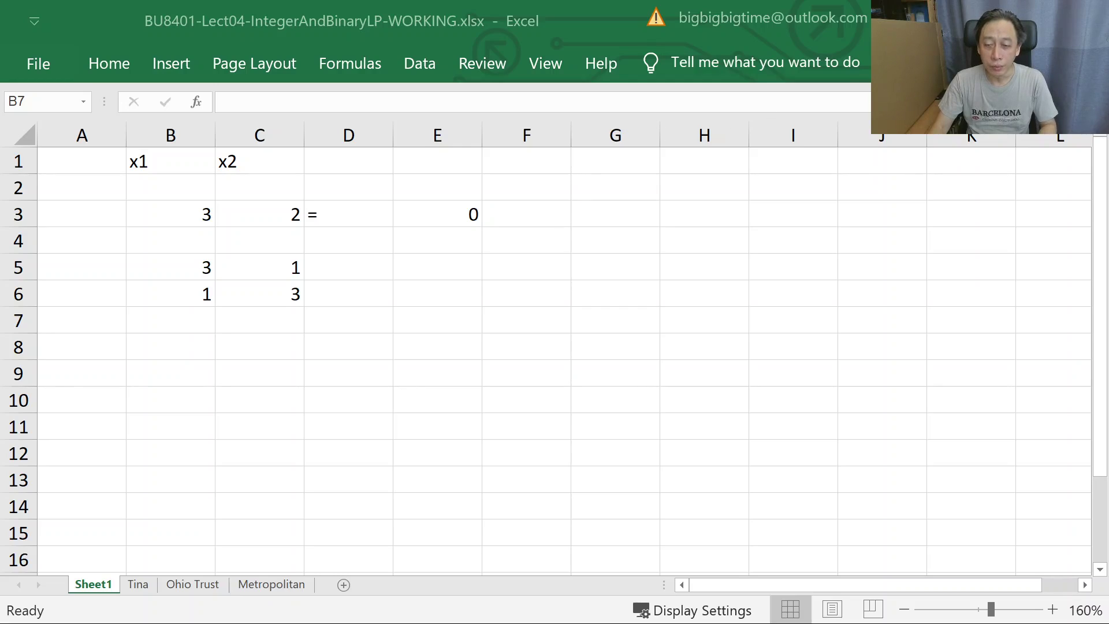
pyautogui.click(183, 320)
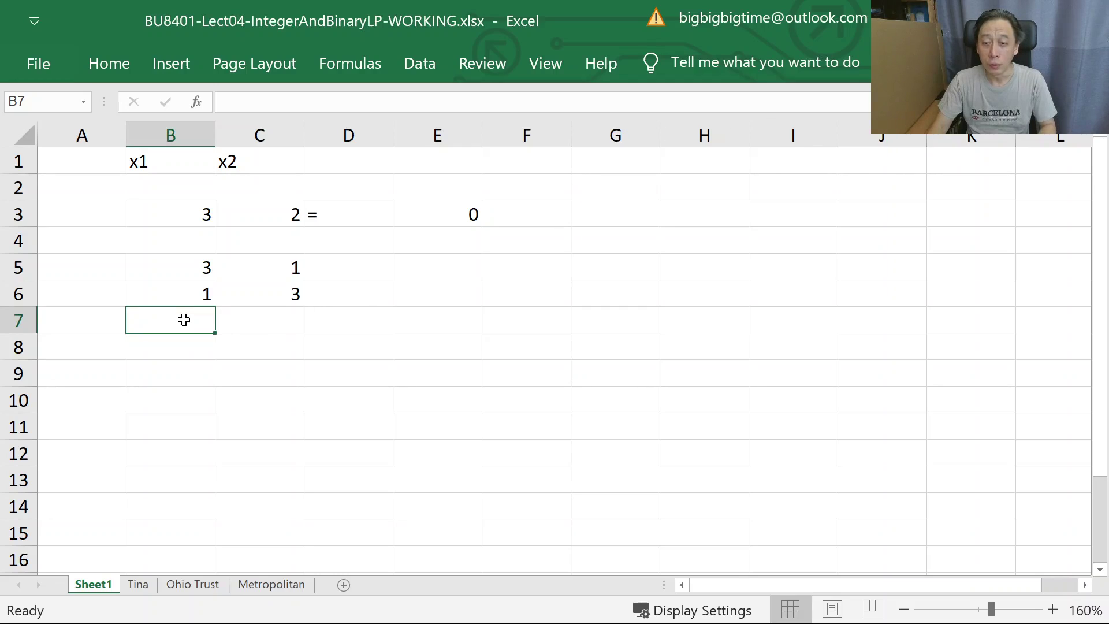
pyautogui.write('-1')
pyautogui.press('Tab')
pyautogui.write('1')
pyautogui.press('Tab')
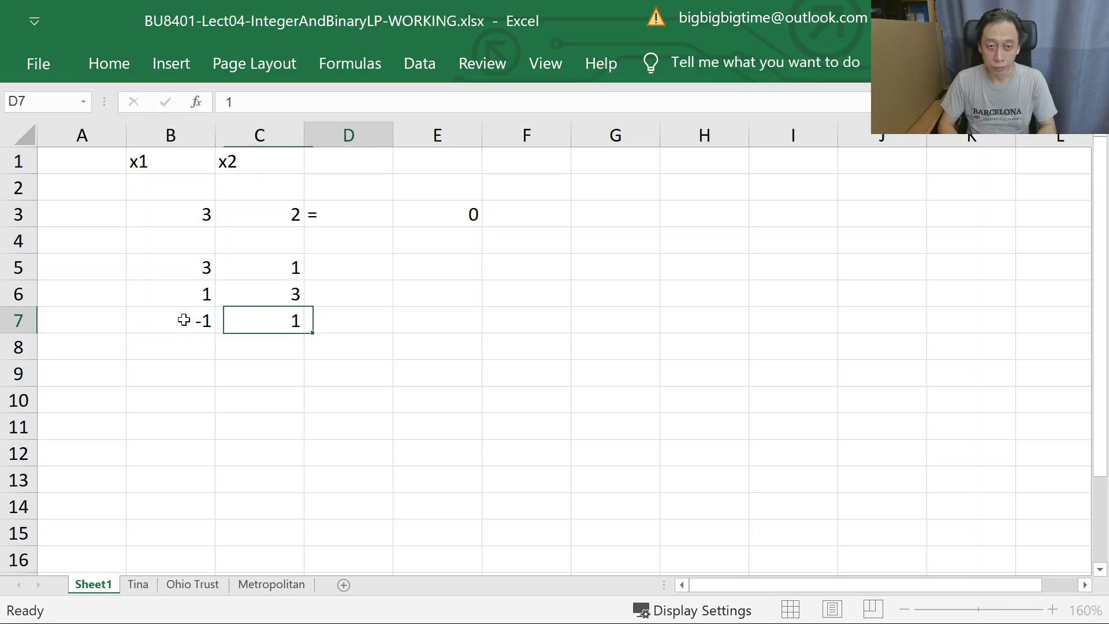
# Step: Copy the = sign and SUMPRODUCT formula from D3:E3 into D5:E7
pyautogui.press('Up')
pyautogui.press('Up')
pyautogui.press('Up')
pyautogui.press('Up')
pyautogui.hotkey('shift', 'Right')
pyautogui.hotkey('ctrl', 'c')
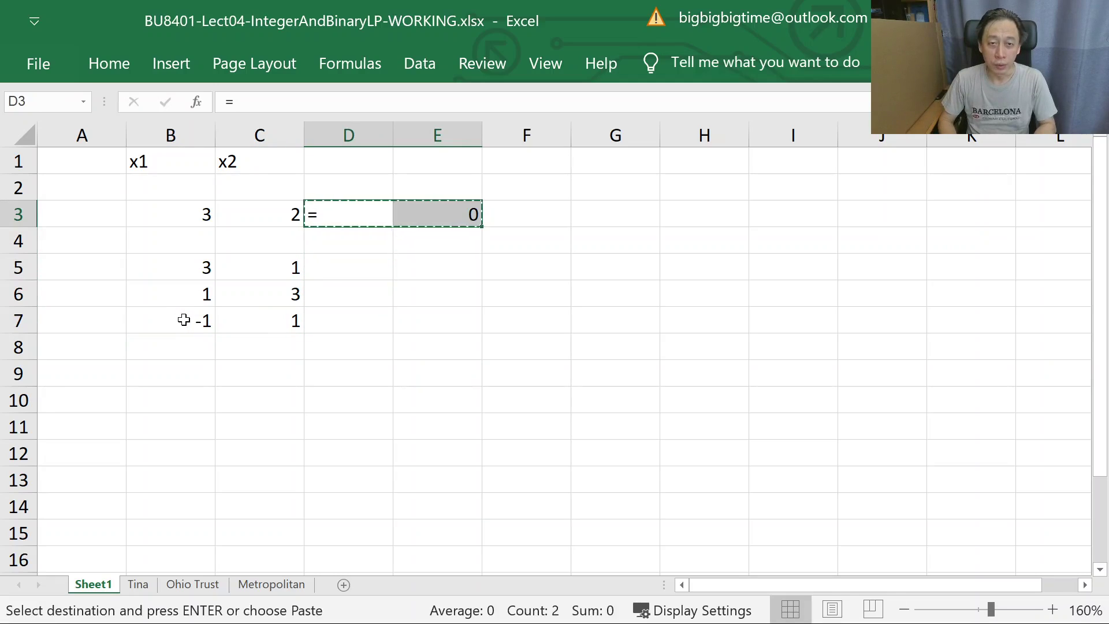
pyautogui.press('Down')
pyautogui.press('Down')
pyautogui.hotkey('shift', 'Right')
pyautogui.hotkey('shift', 'Down')
pyautogui.hotkey('shift', 'Down')
pyautogui.hotkey('ctrl', 'v')
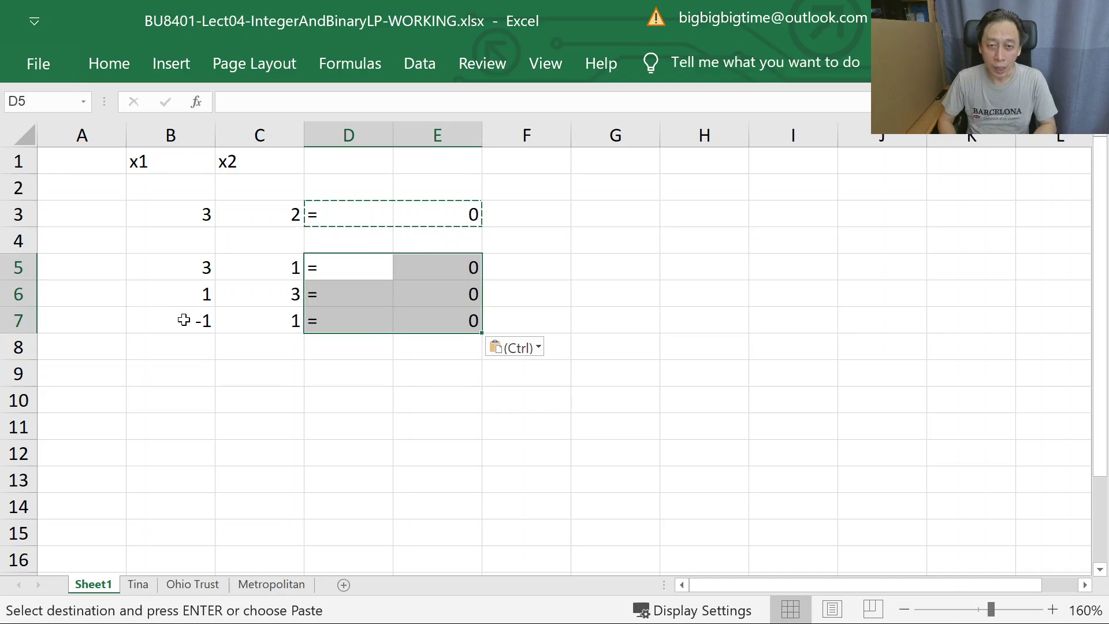
# Step: Enter trial values x1=2 and x2=3 in B2:C2
pyautogui.click(200, 181)
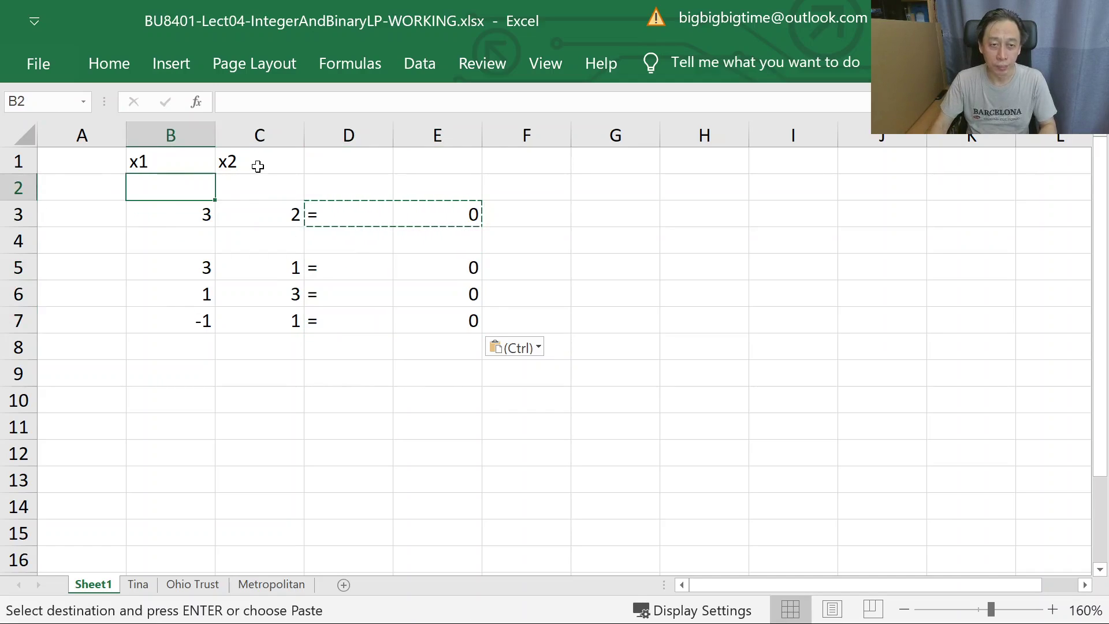
pyautogui.write('2')
pyautogui.press('Tab')
pyautogui.write('3')
pyautogui.press('Tab')
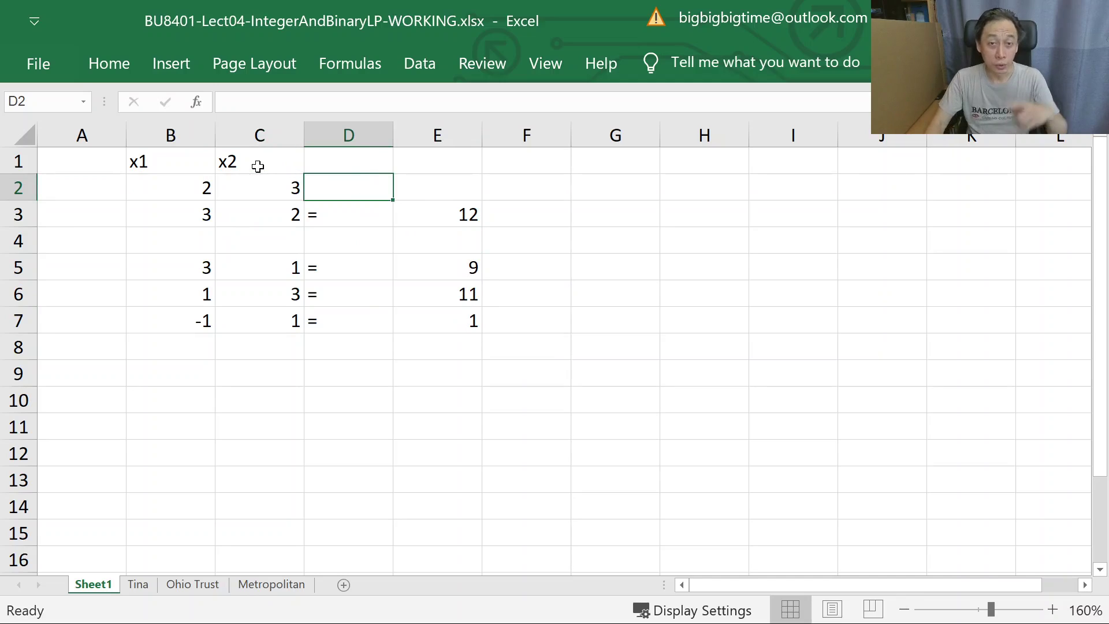
# Step: Review the SUMPRODUCT formulas in E3, E5 and E6, confirming E6
pyautogui.click(455, 216)
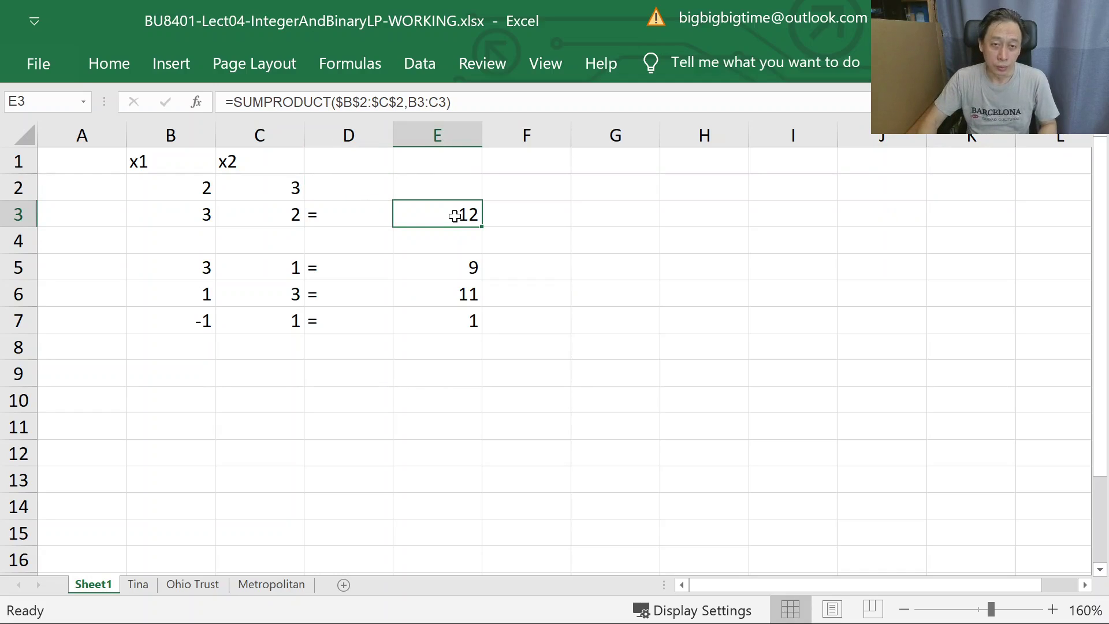
pyautogui.doubleClick(456, 216)
pyautogui.press('Escape')
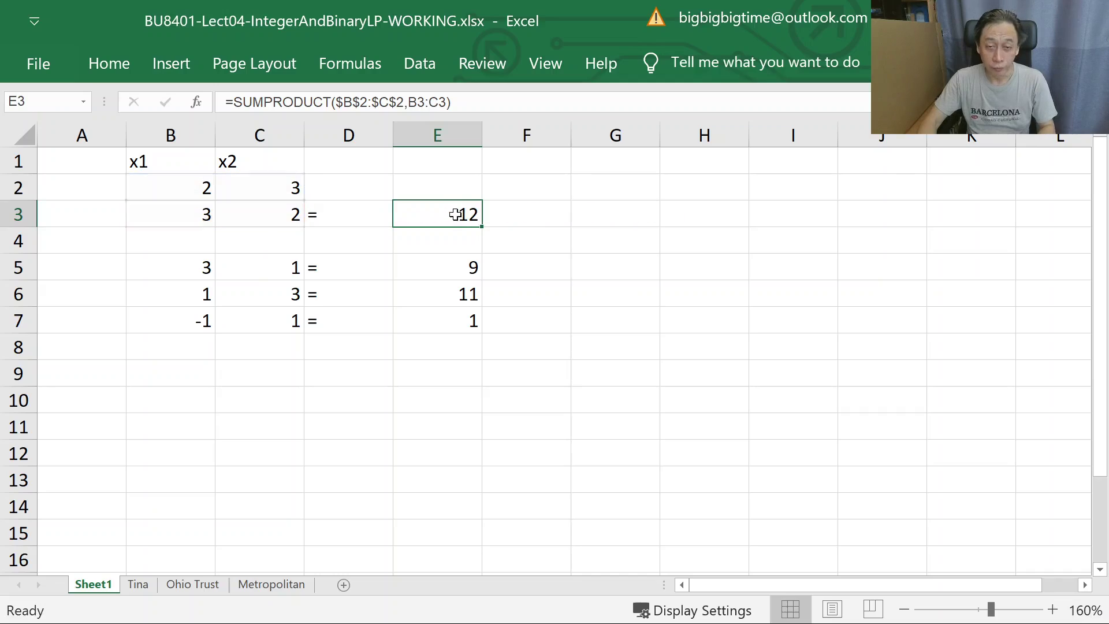
pyautogui.doubleClick(457, 267)
pyautogui.press('Escape')
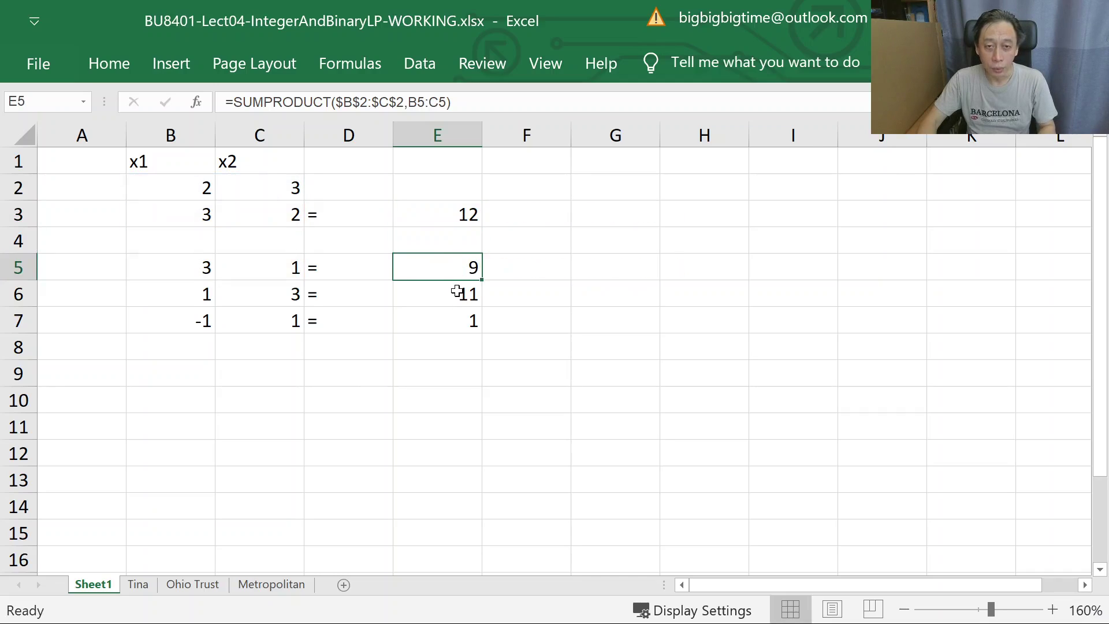
pyautogui.doubleClick(459, 294)
pyautogui.click(457, 316)
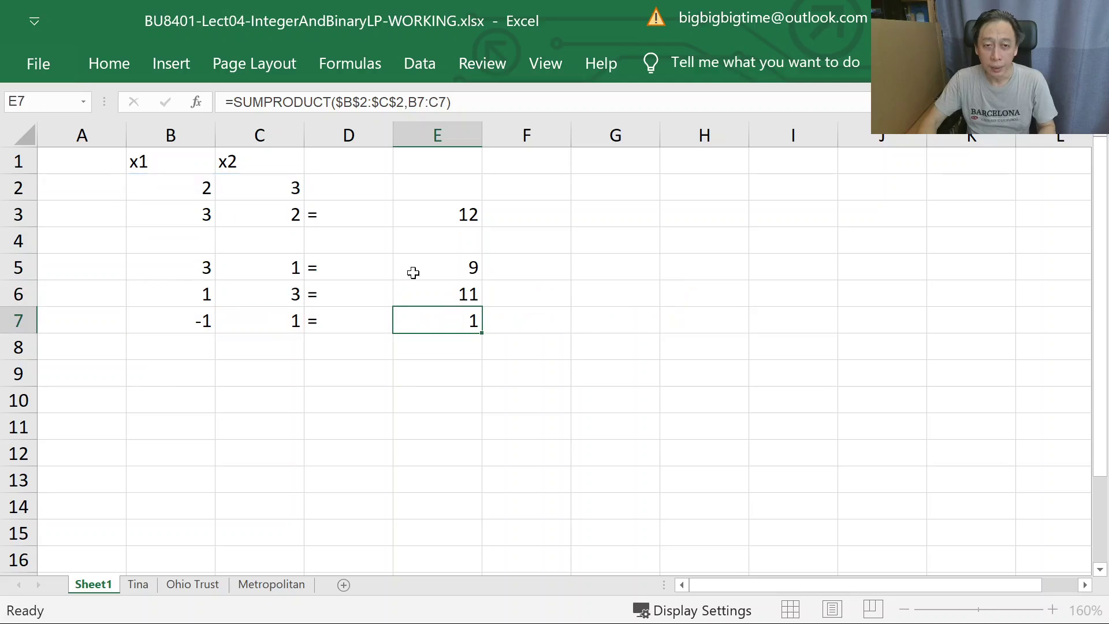
# Step: Give the x1 and x2 value cells B2:C2 a yellow fill
pyautogui.moveTo(198, 190); pyautogui.dragTo(262, 188)
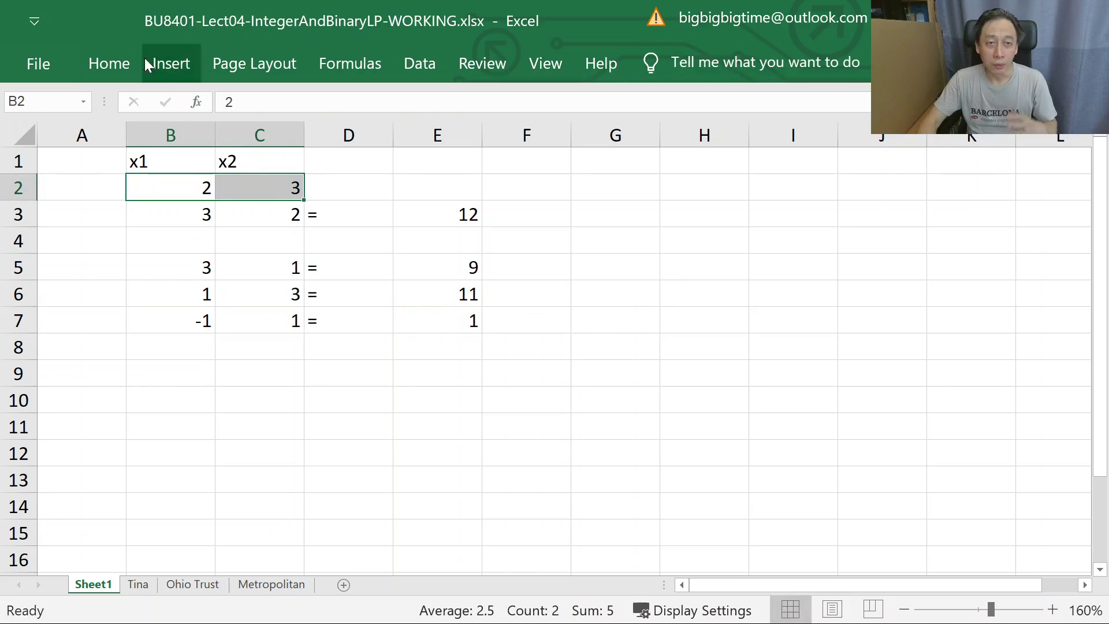
pyautogui.click(109, 63)
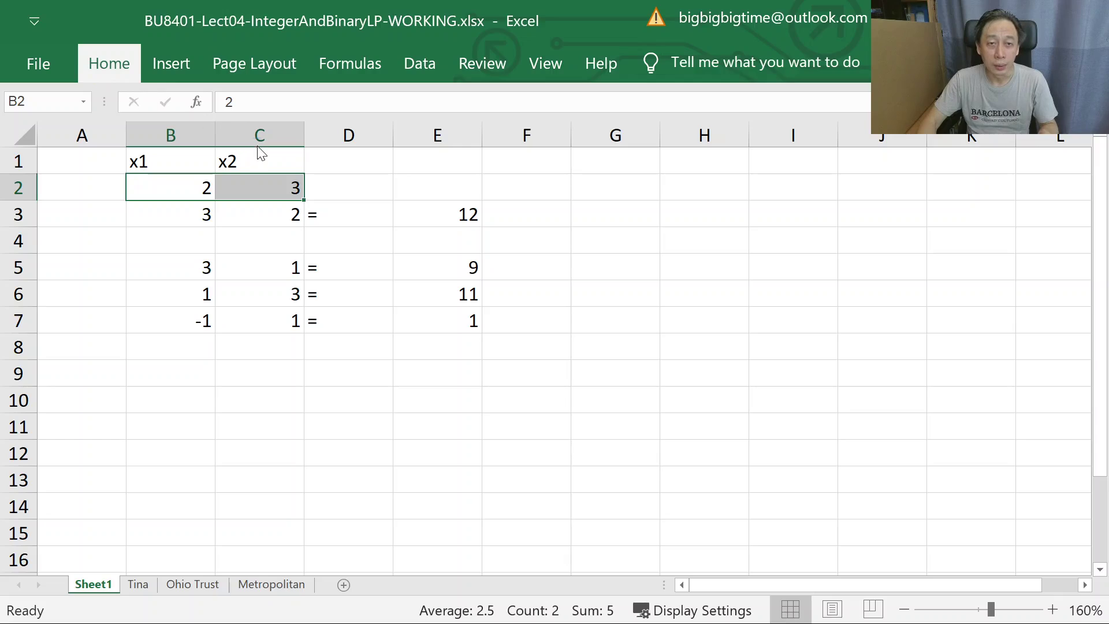
pyautogui.click(257, 152)
pyautogui.moveTo(197, 189); pyautogui.dragTo(260, 188)
pyautogui.click(119, 66)
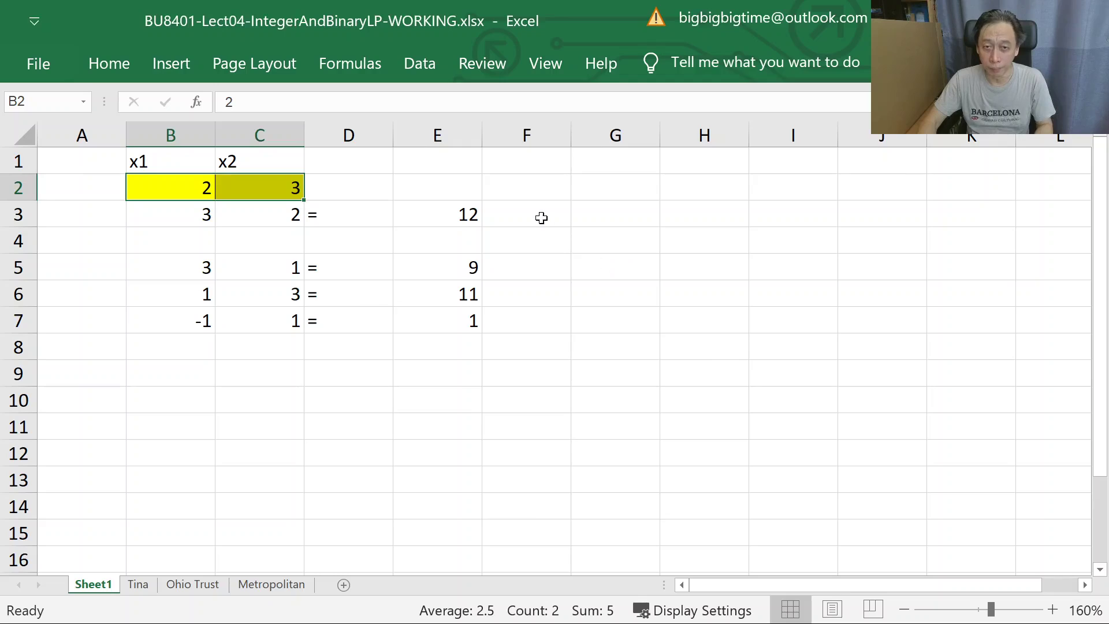
# Step: Enter the right-hand-side limits 9, 7 and 1 in G5:G7
pyautogui.click(623, 268)
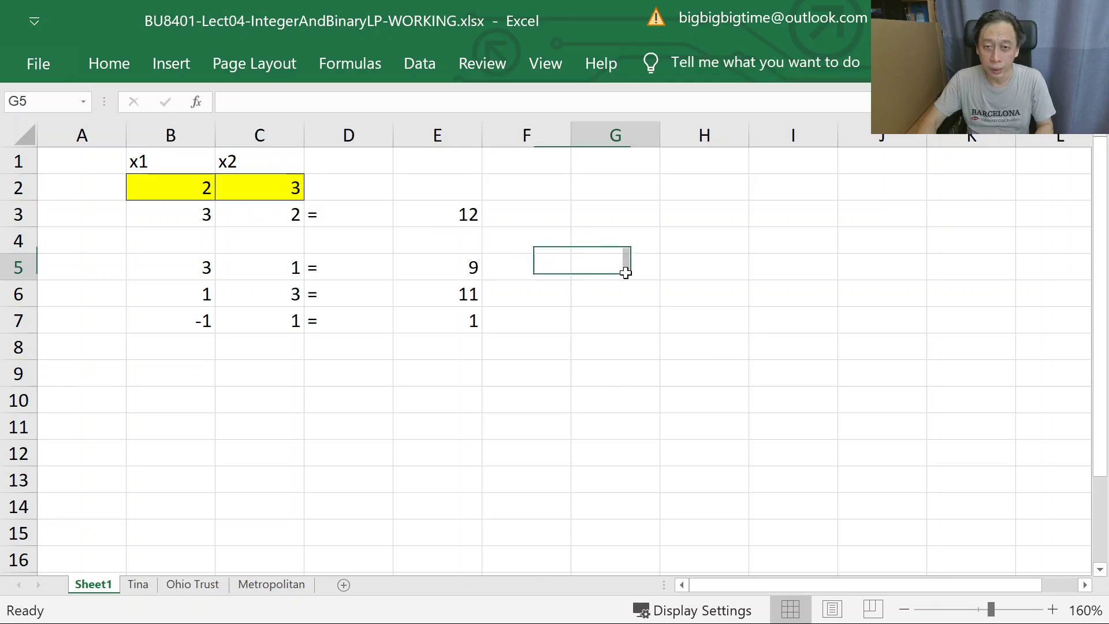
pyautogui.write('9')
pyautogui.press('Return')
pyautogui.write('7')
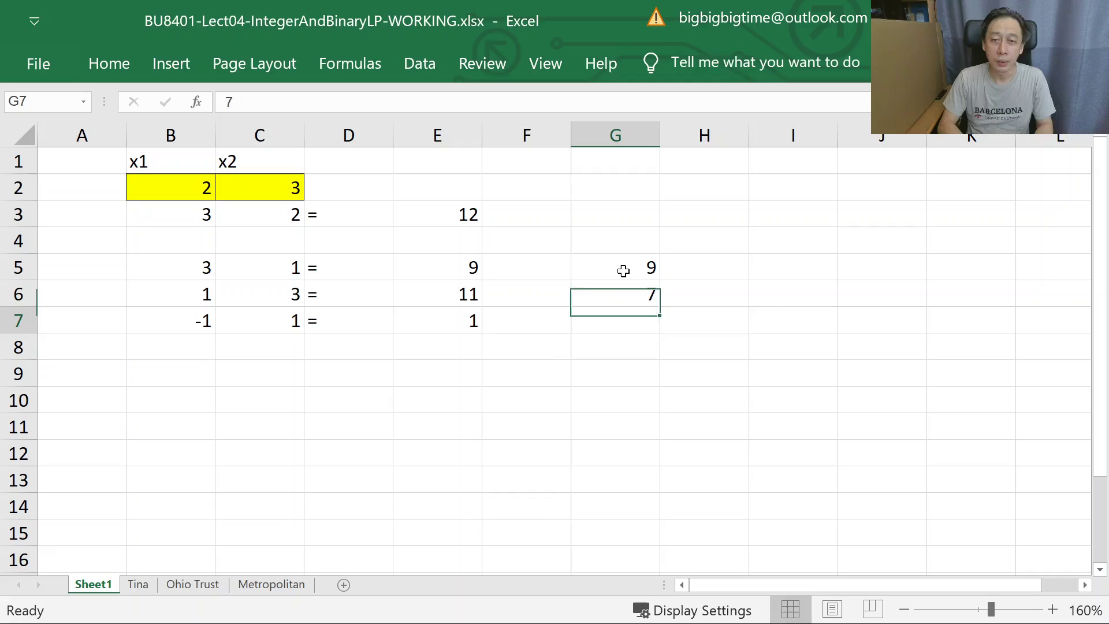
pyautogui.press('Return')
pyautogui.press('Right')
pyautogui.press('Left')
pyautogui.write('1')
pyautogui.press('Left')
# Step: Place <= signs in F5:F7 and select the entire sheet
pyautogui.press('Up')
pyautogui.press('Up')
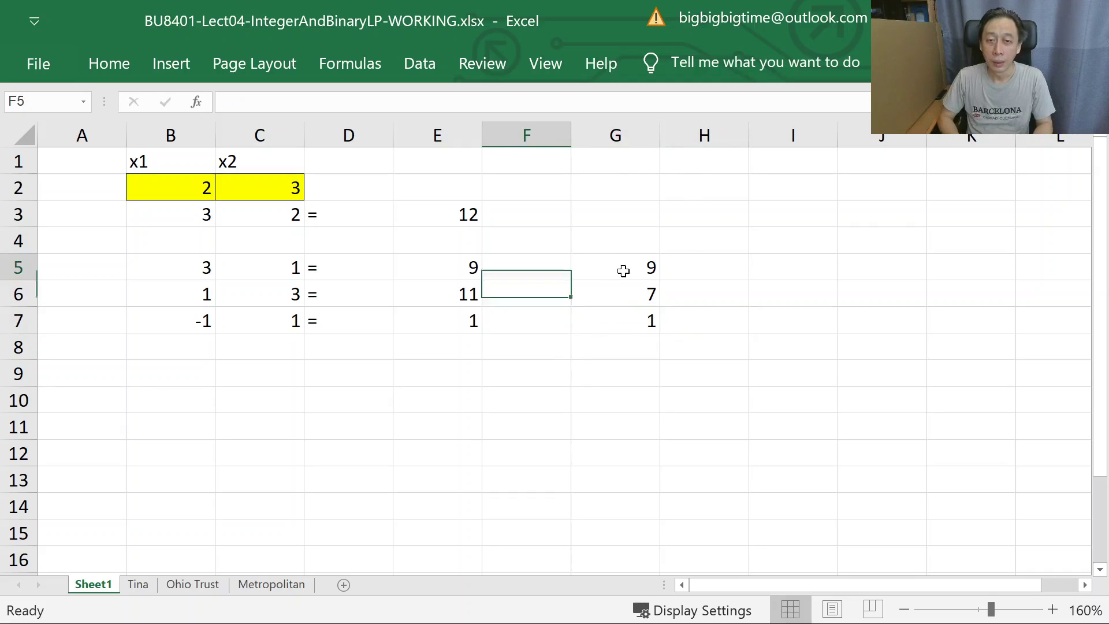
pyautogui.write('<=')
pyautogui.press('Return')
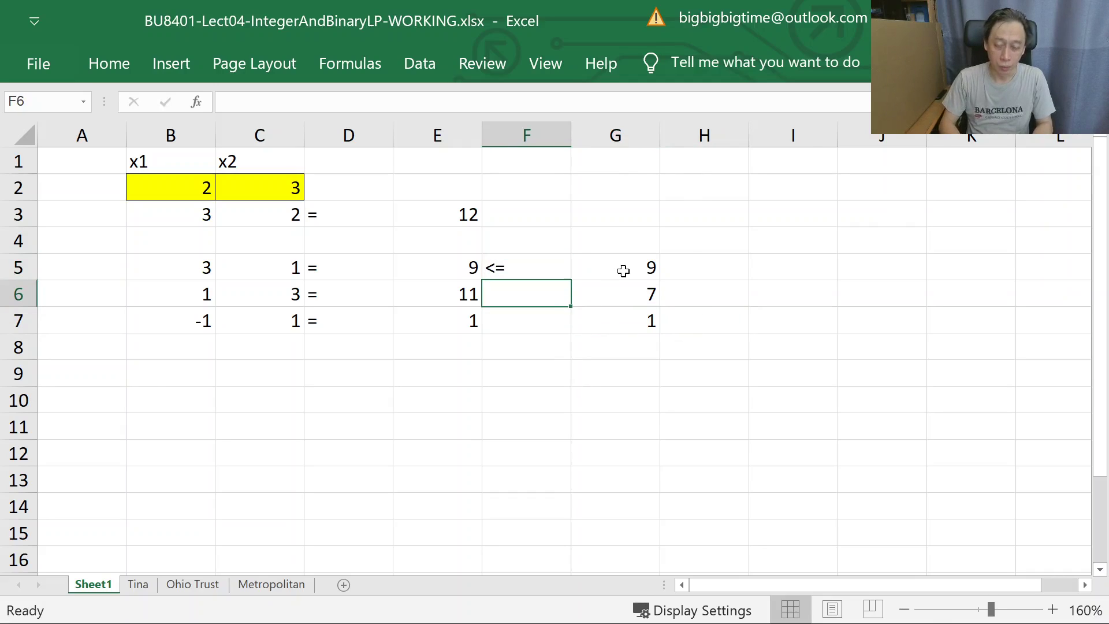
pyautogui.press('Up')
pyautogui.hotkey('ctrl', 'c')
pyautogui.hotkey('shift', 'Down')
pyautogui.hotkey('shift', 'Down')
pyautogui.hotkey('ctrl', 'v')
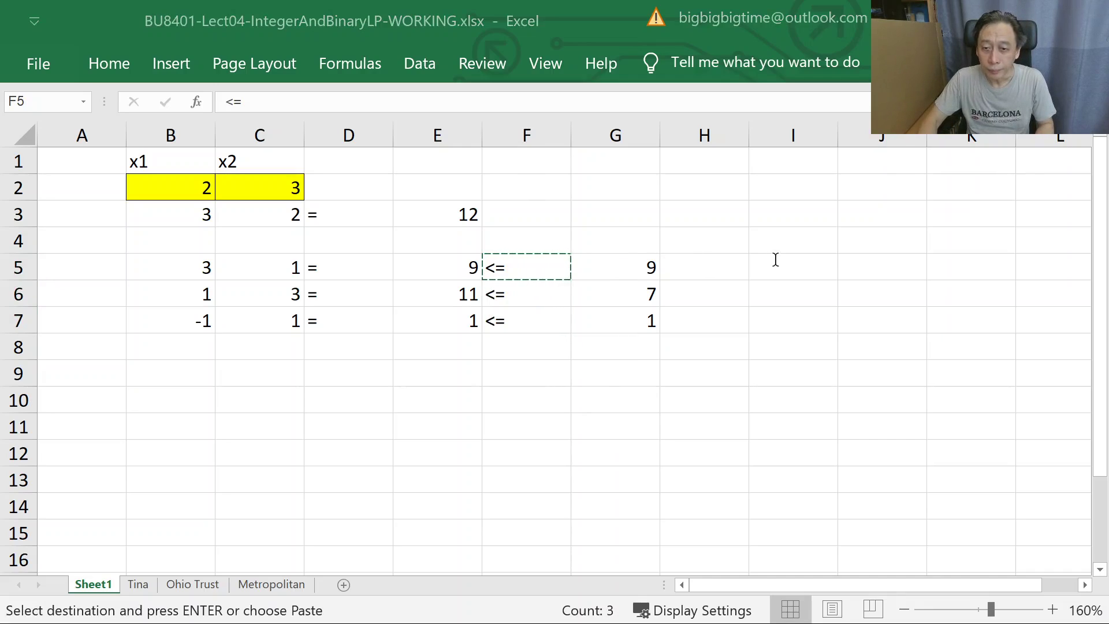
pyautogui.click(418, 235)
pyautogui.hotkey('ctrl', 'a')
pyautogui.hotkey('ctrl', 'a')
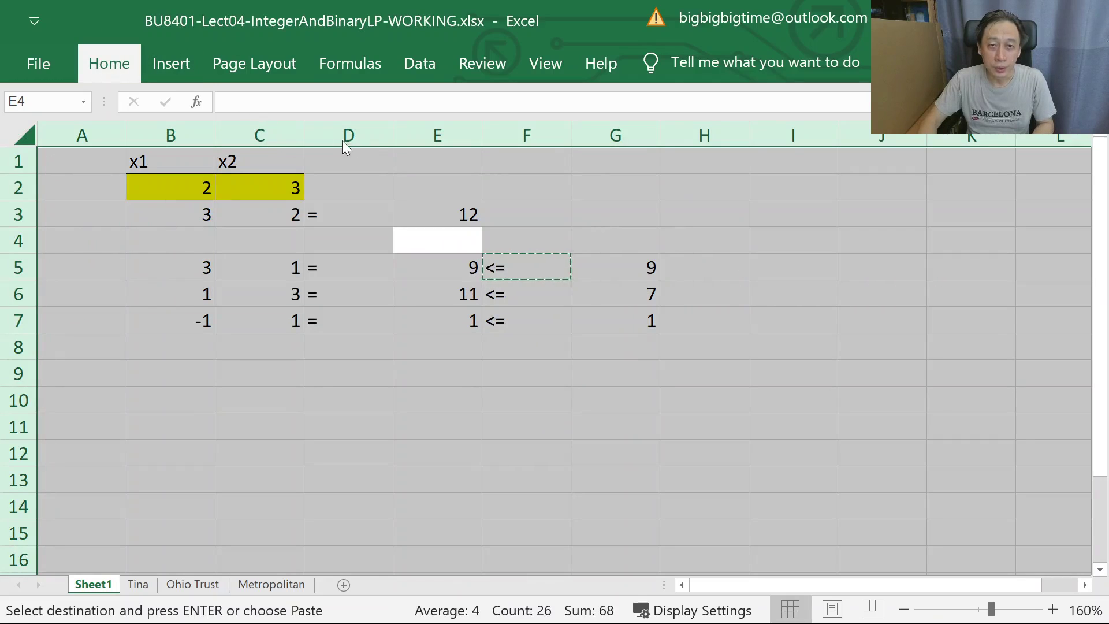
# Step: Centre-align all values on the sheet with Alt+H, A, C
pyautogui.press('Escape')
pyautogui.hotkey('alt', 'h')
pyautogui.press('a')
pyautogui.press('c')
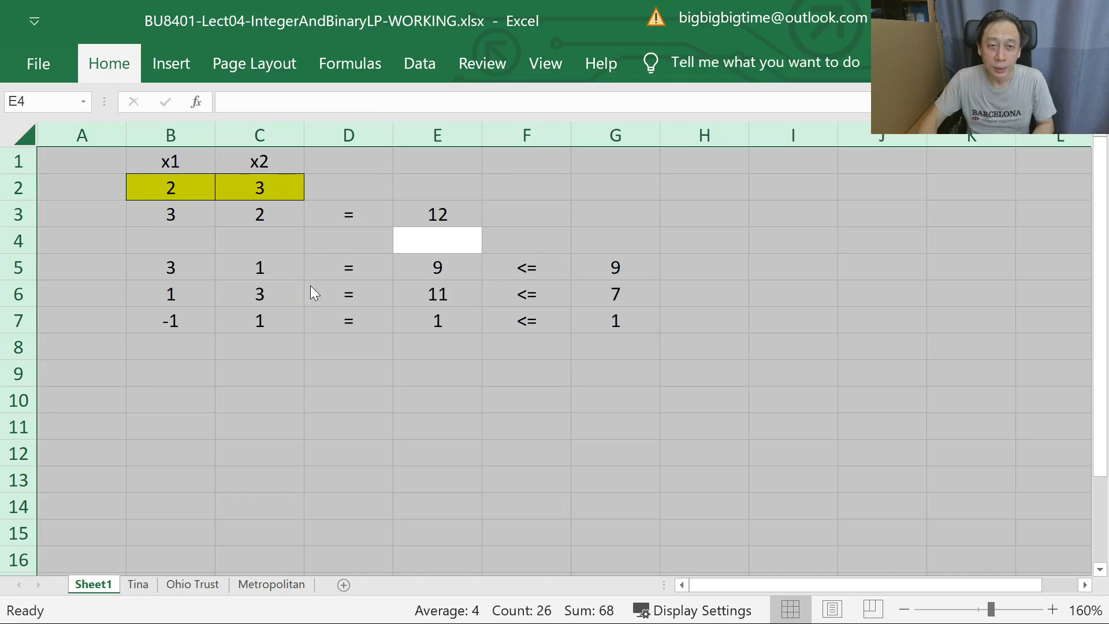
pyautogui.click(354, 165)
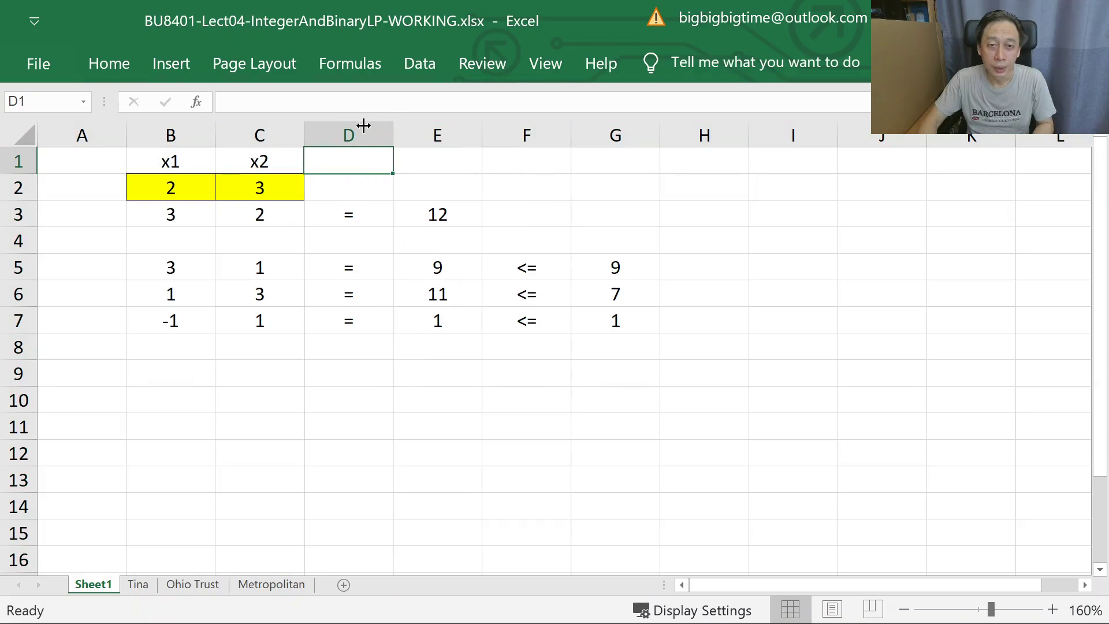
# Step: Narrow columns D and E
pyautogui.click(366, 129)
pyautogui.moveTo(393, 127); pyautogui.dragTo(347, 139)
pyautogui.click(328, 241)
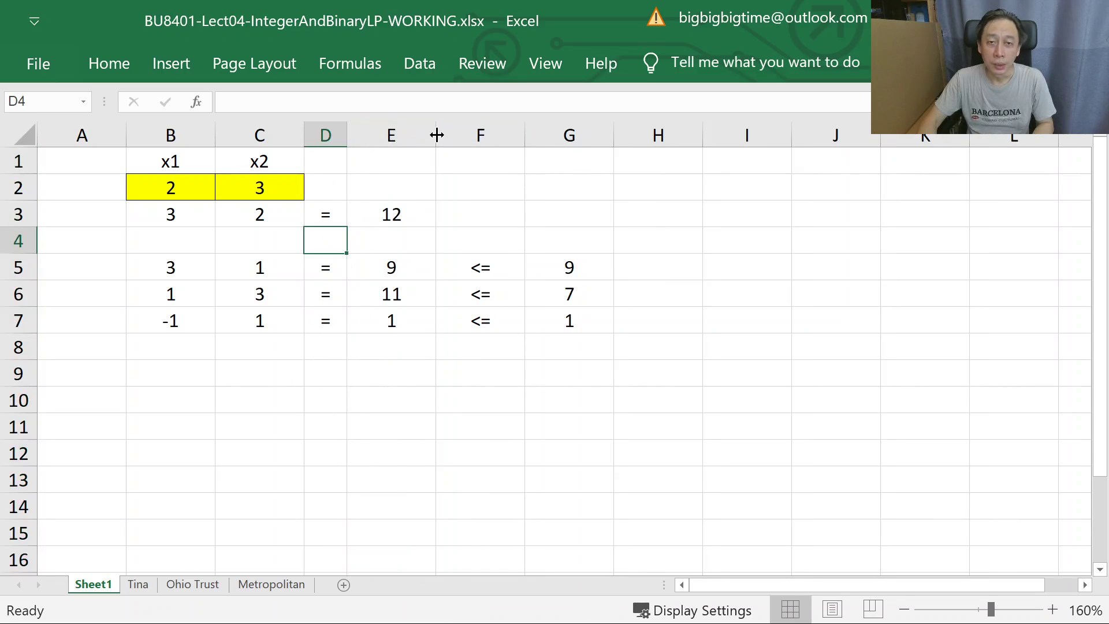
pyautogui.moveTo(420, 137); pyautogui.dragTo(420, 139)
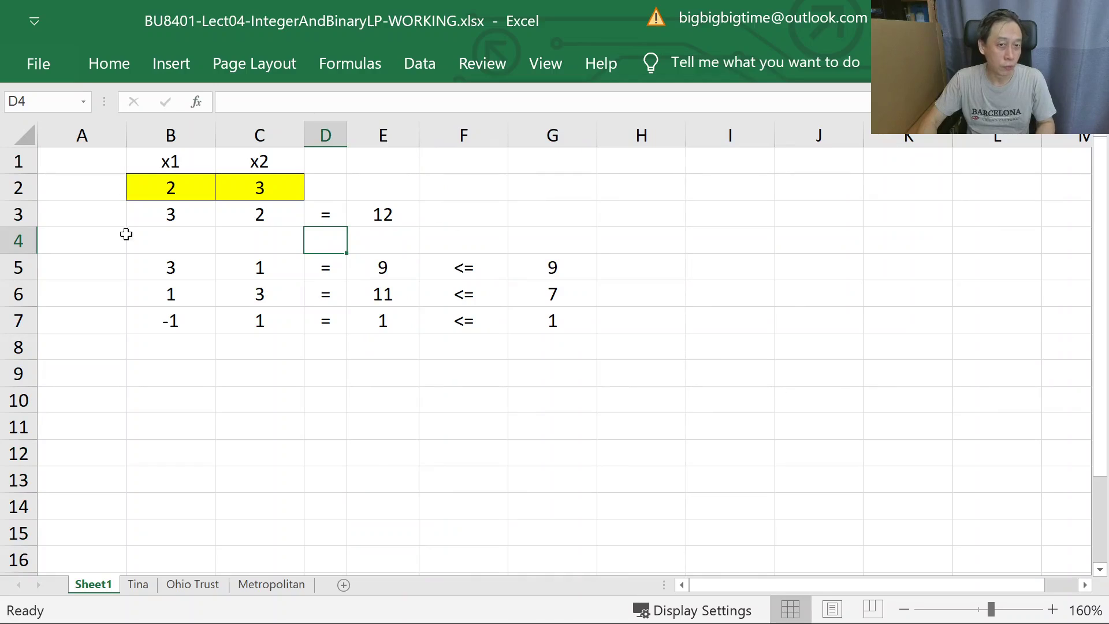
# Step: Clear the x1 and x2 values in B2:C2 so the formulas read 0
pyautogui.click(187, 191)
pyautogui.click(250, 188)
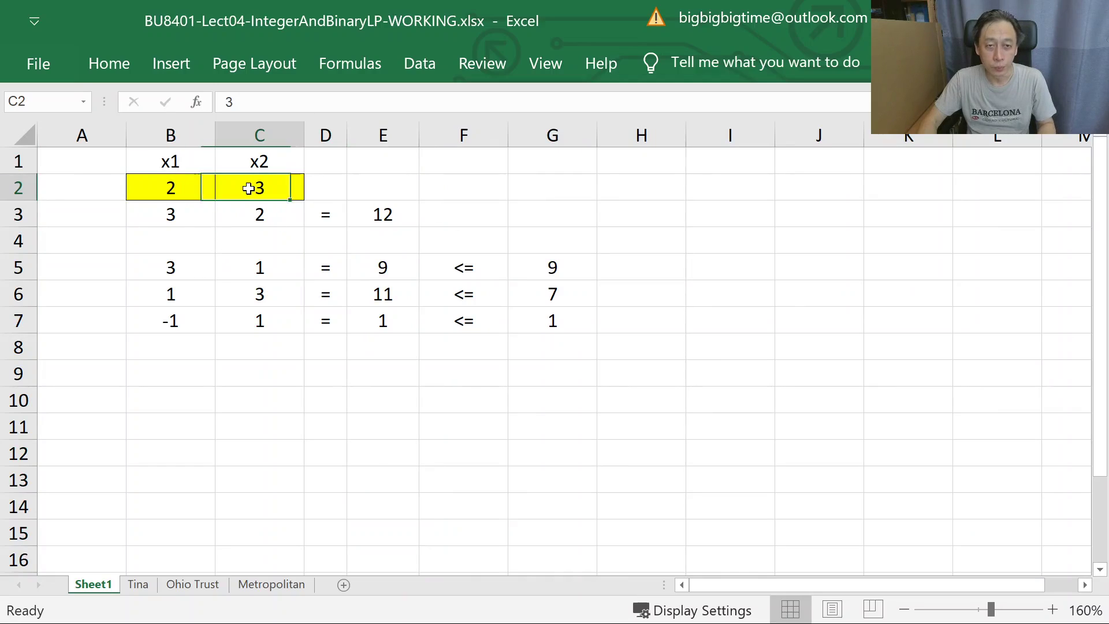
pyautogui.moveTo(250, 189); pyautogui.dragTo(179, 186)
pyautogui.press('Delete')
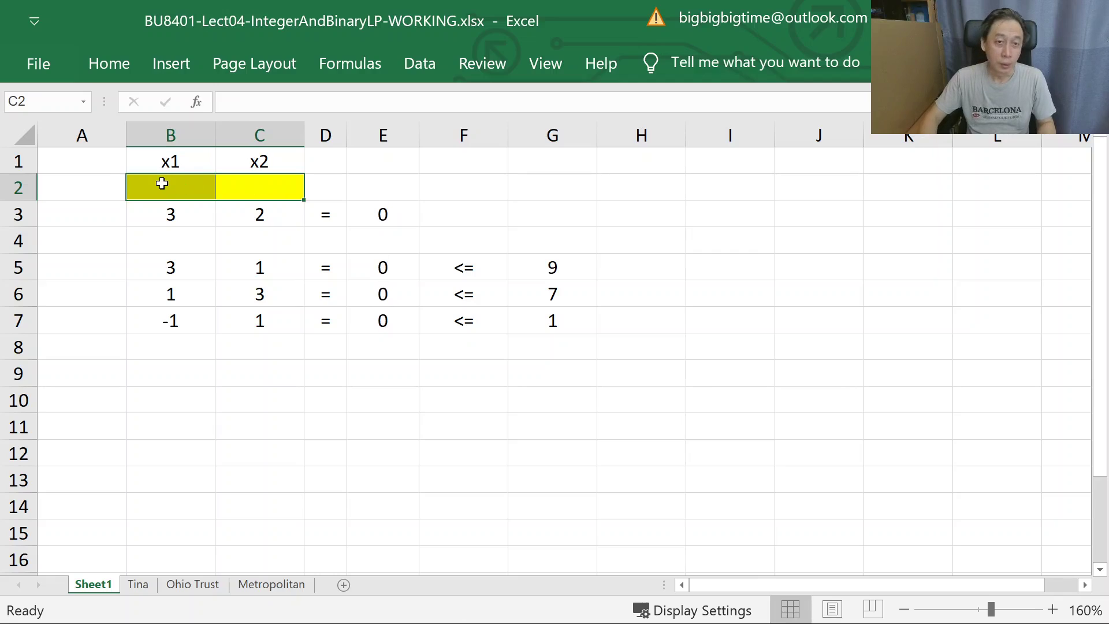
pyautogui.click(191, 188)
pyautogui.click(248, 186)
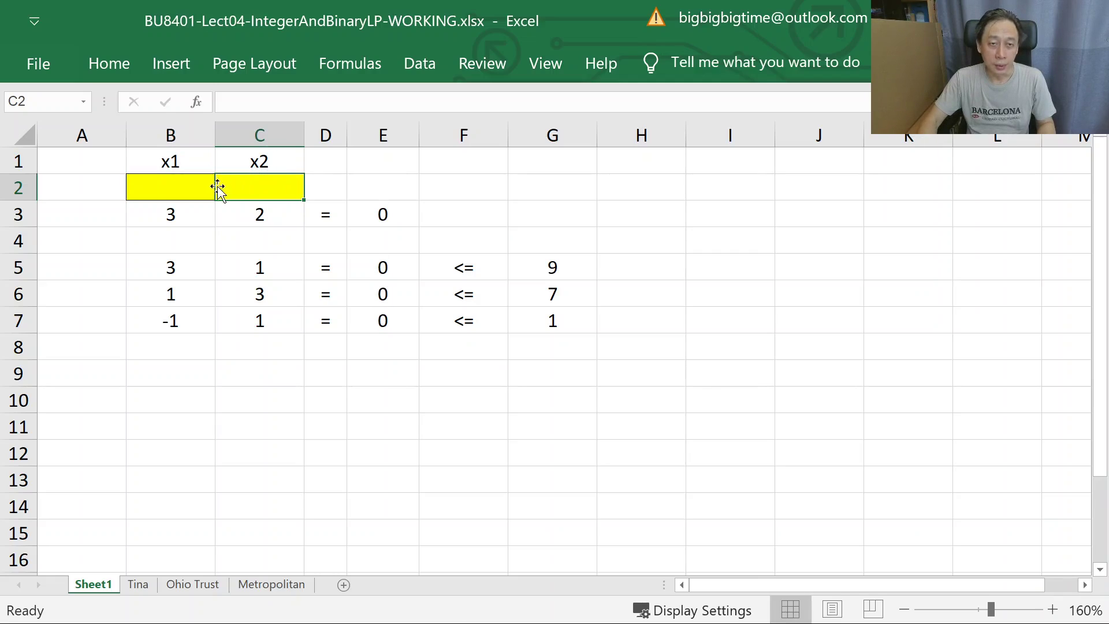
pyautogui.click(257, 247)
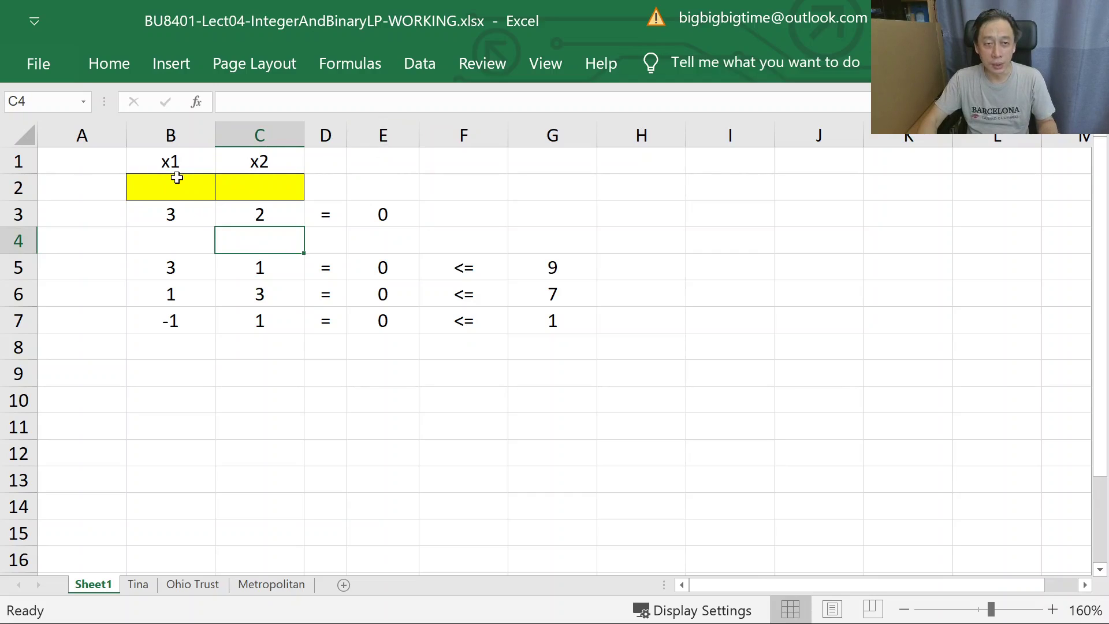
# Step: Narrow column A and reselect the empty B2:C2 cells
pyautogui.moveTo(126, 135); pyautogui.dragTo(97, 135)
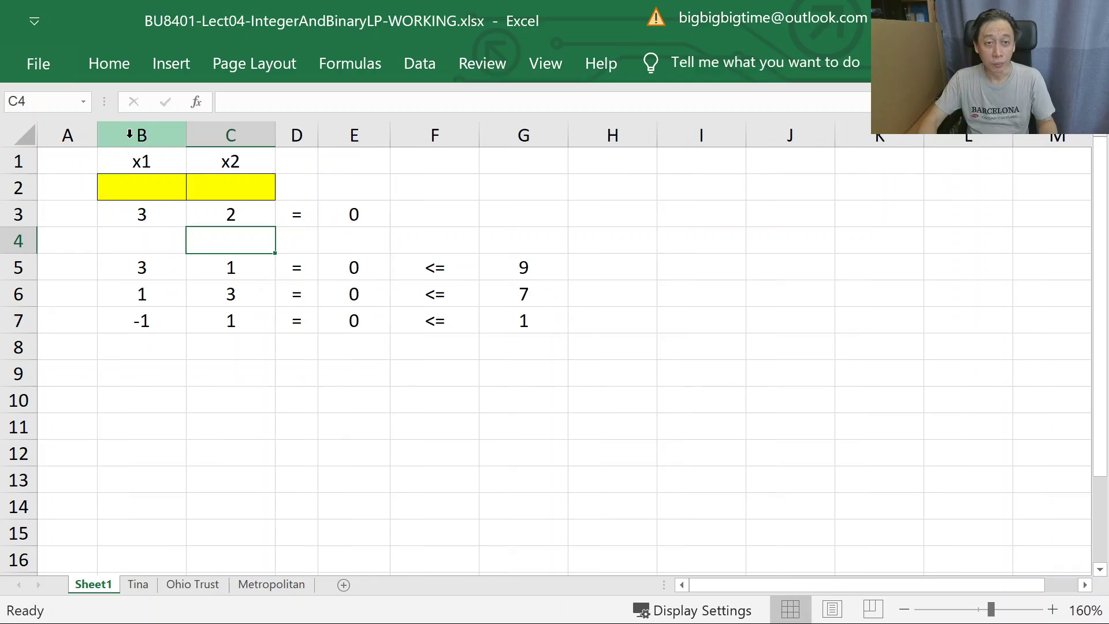
pyautogui.click(144, 198)
pyautogui.click(214, 196)
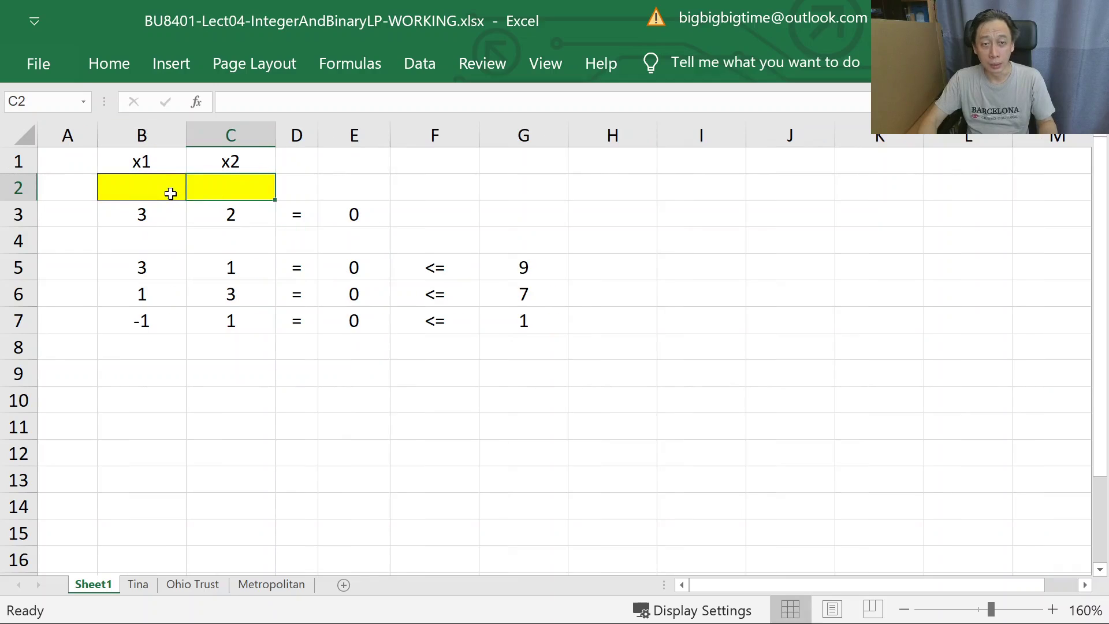
pyautogui.click(170, 194)
pyautogui.click(213, 189)
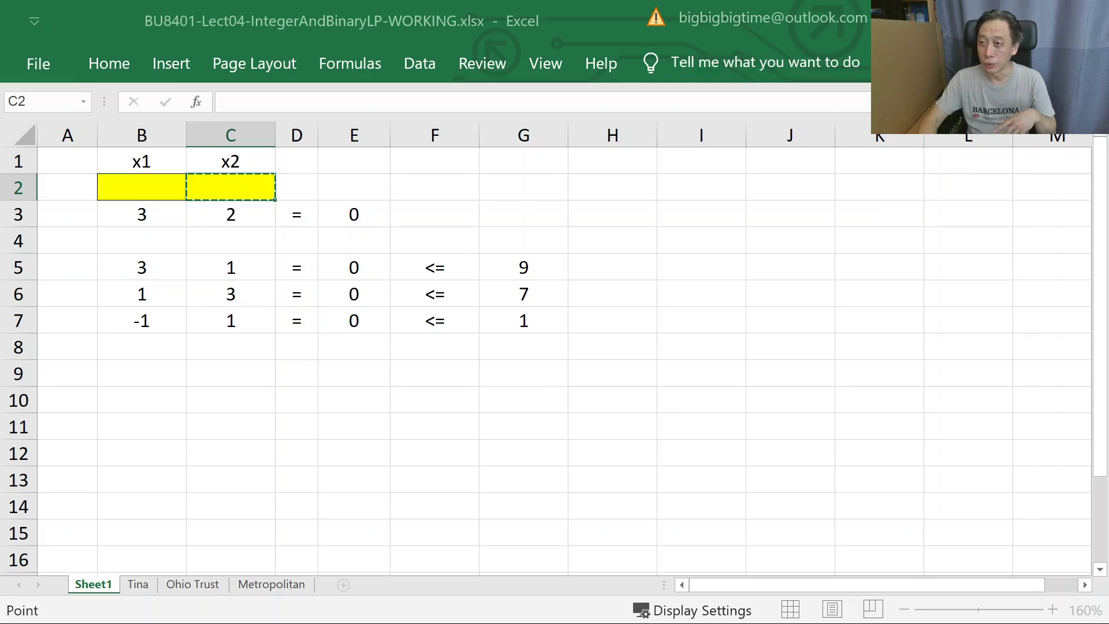
# Step: Set Solver to maximise E3 by changing variable cells B2:C2
pyautogui.press('Escape')
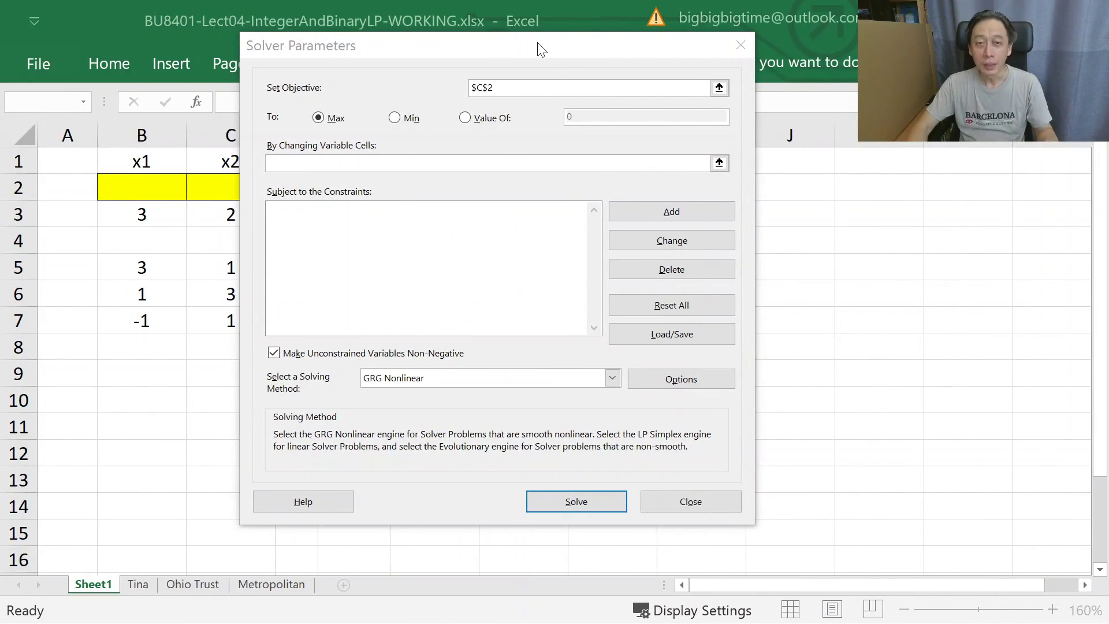
pyautogui.moveTo(537, 44); pyautogui.dragTo(819, 55)
pyautogui.click(345, 214)
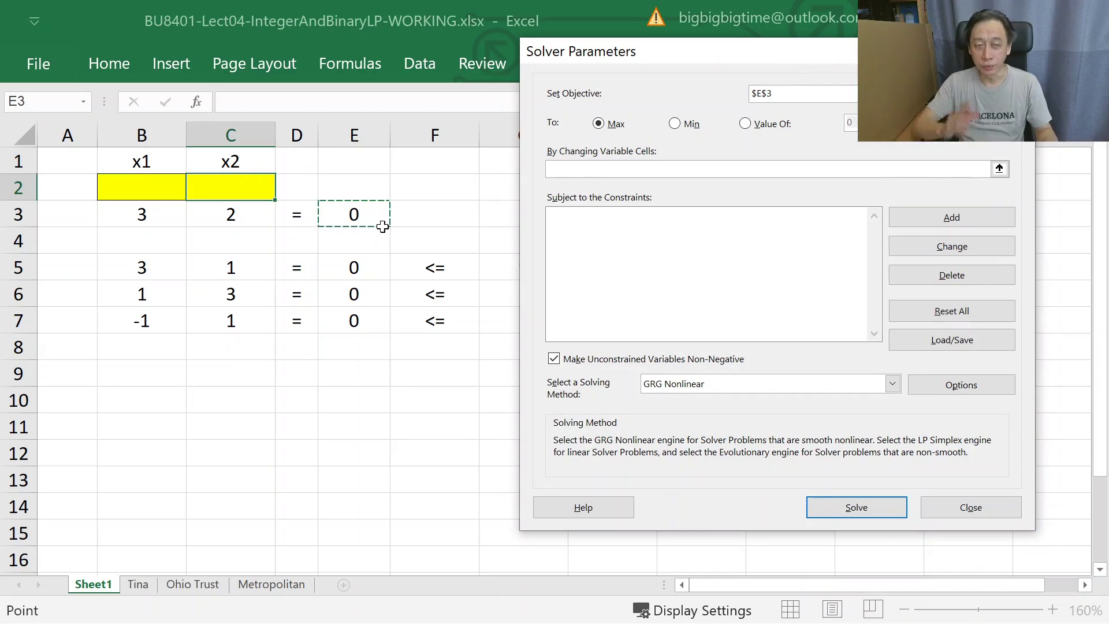
pyautogui.click(769, 169)
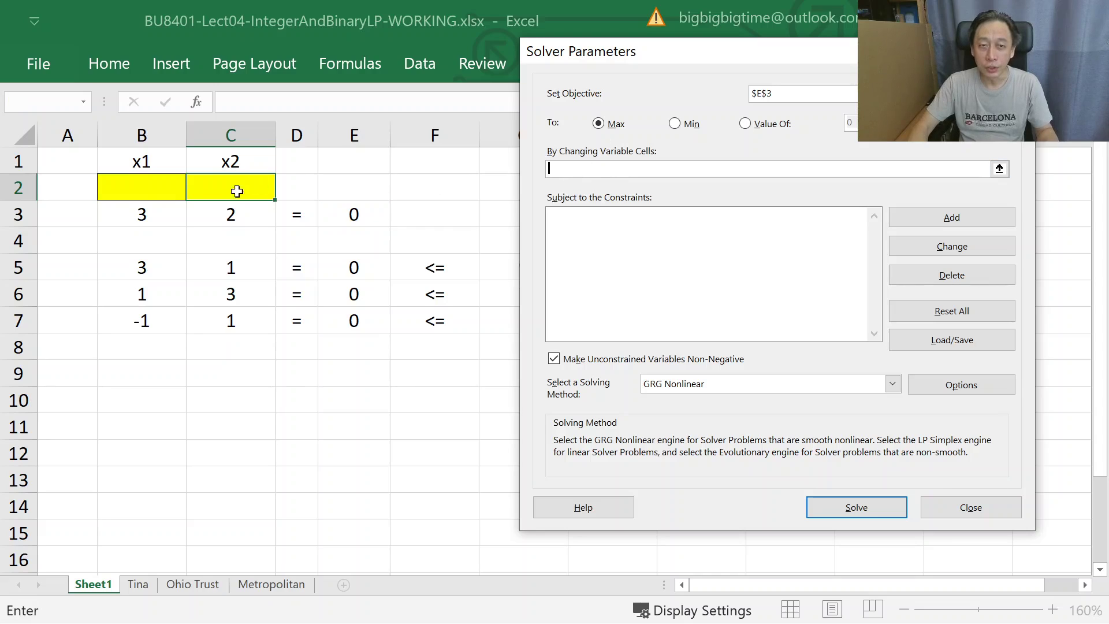
pyautogui.moveTo(161, 185); pyautogui.dragTo(254, 186)
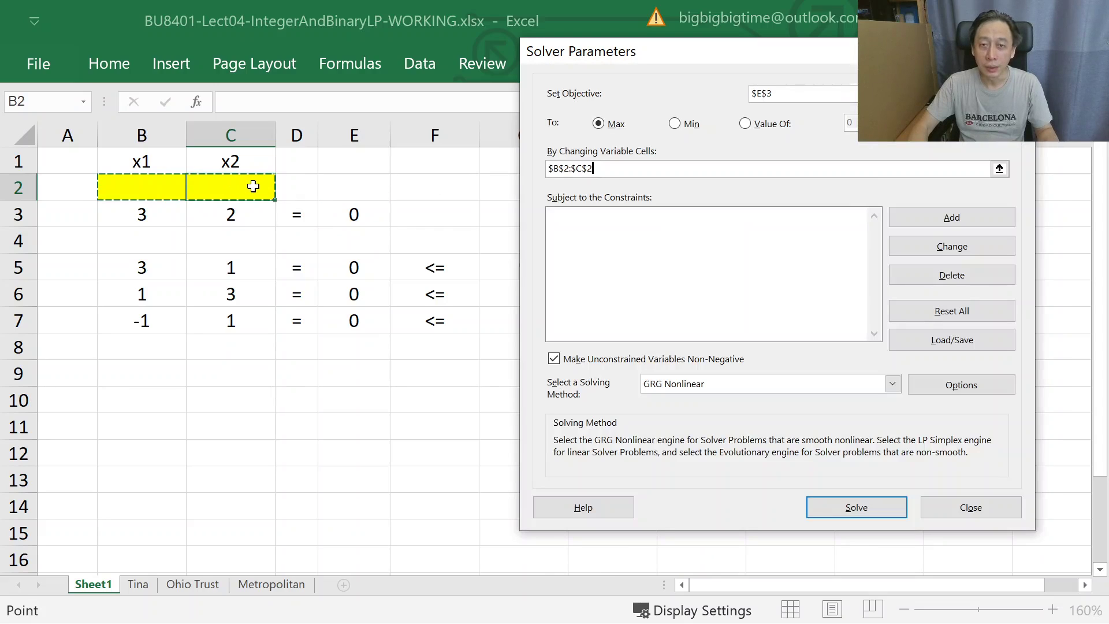
# Step: Add the constraint E5:E7 <= G5:G7 and open the solving-method list
pyautogui.click(927, 219)
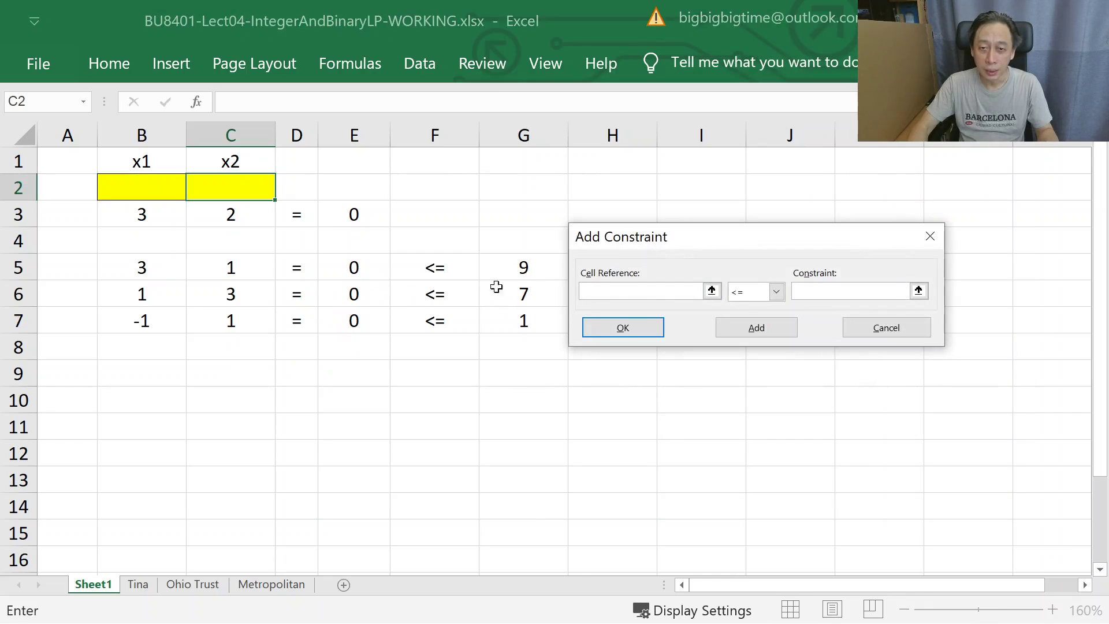
pyautogui.moveTo(349, 268); pyautogui.dragTo(353, 317)
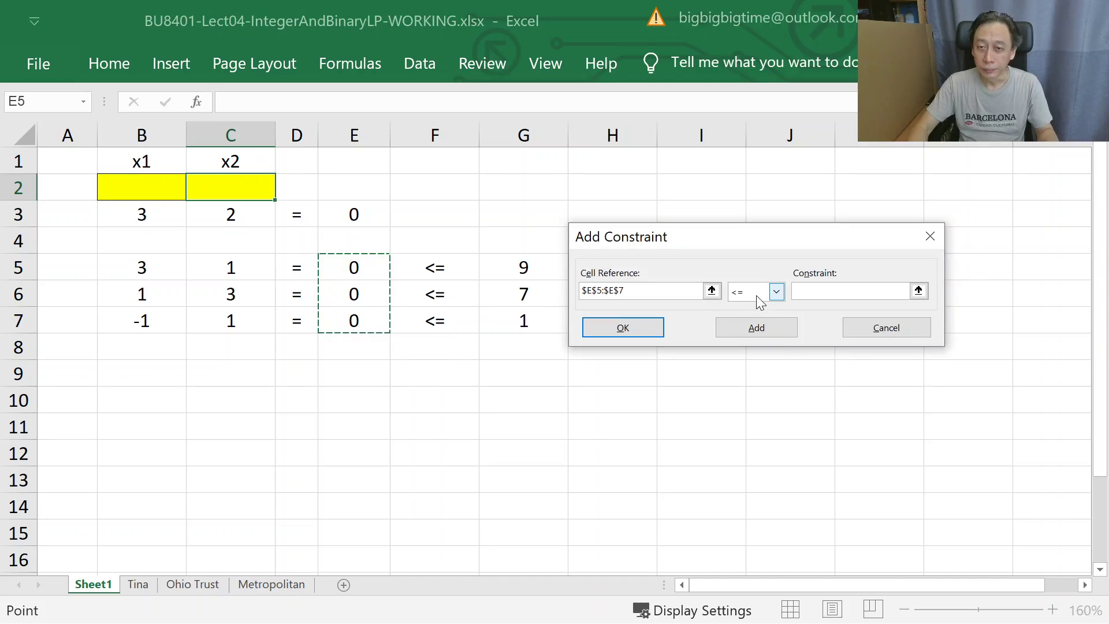
pyautogui.click(758, 296)
pyautogui.click(754, 291)
pyautogui.press('Tab')
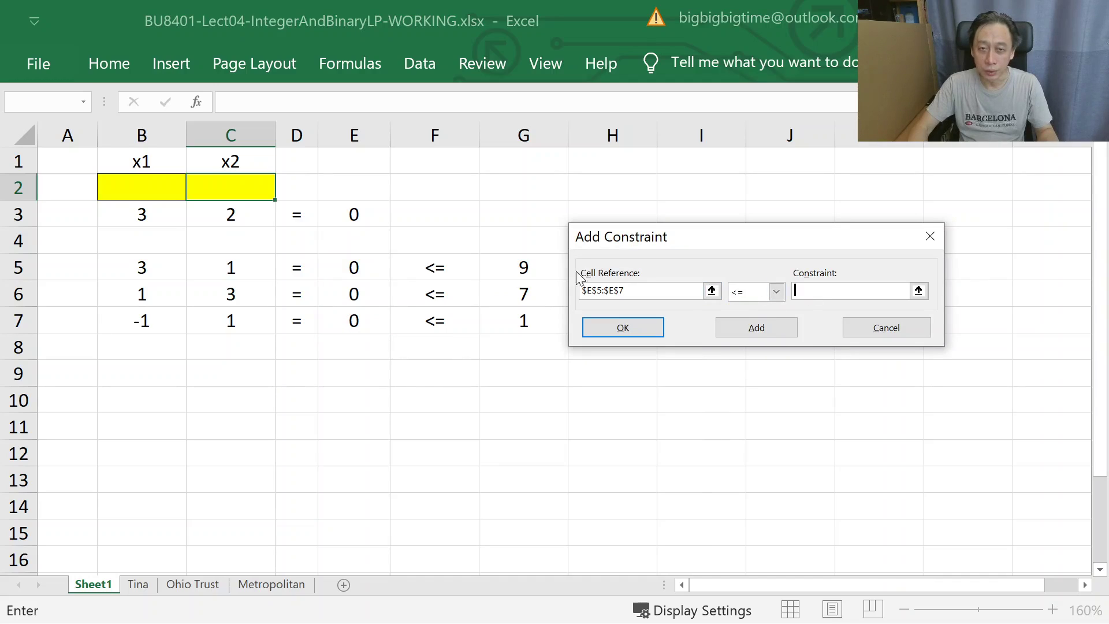
pyautogui.moveTo(520, 267); pyautogui.dragTo(519, 319)
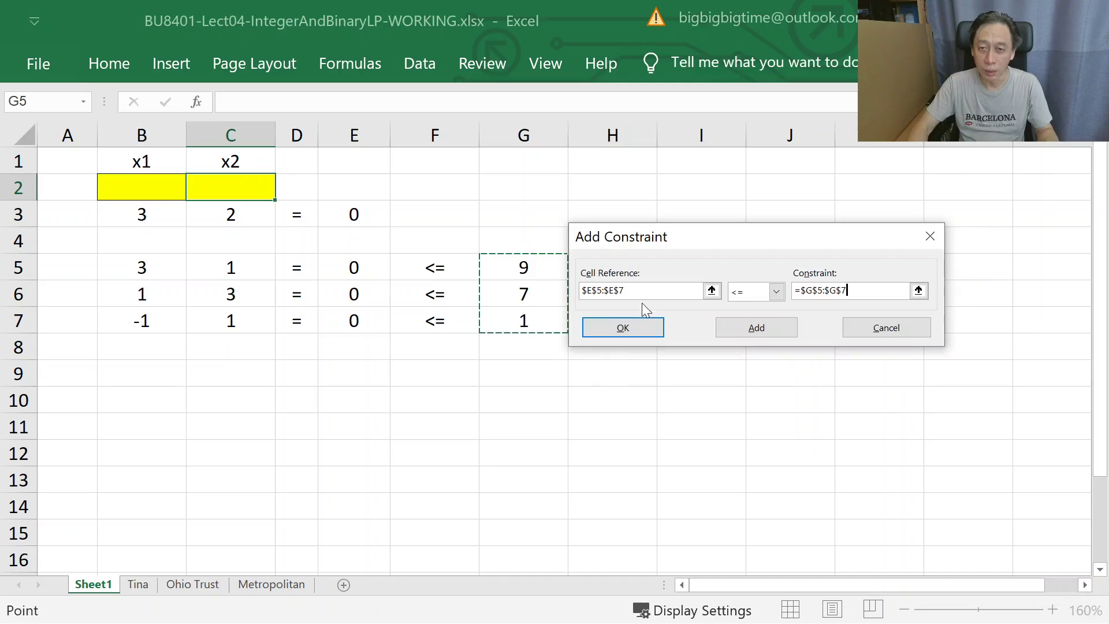
pyautogui.click(750, 327)
pyautogui.click(856, 327)
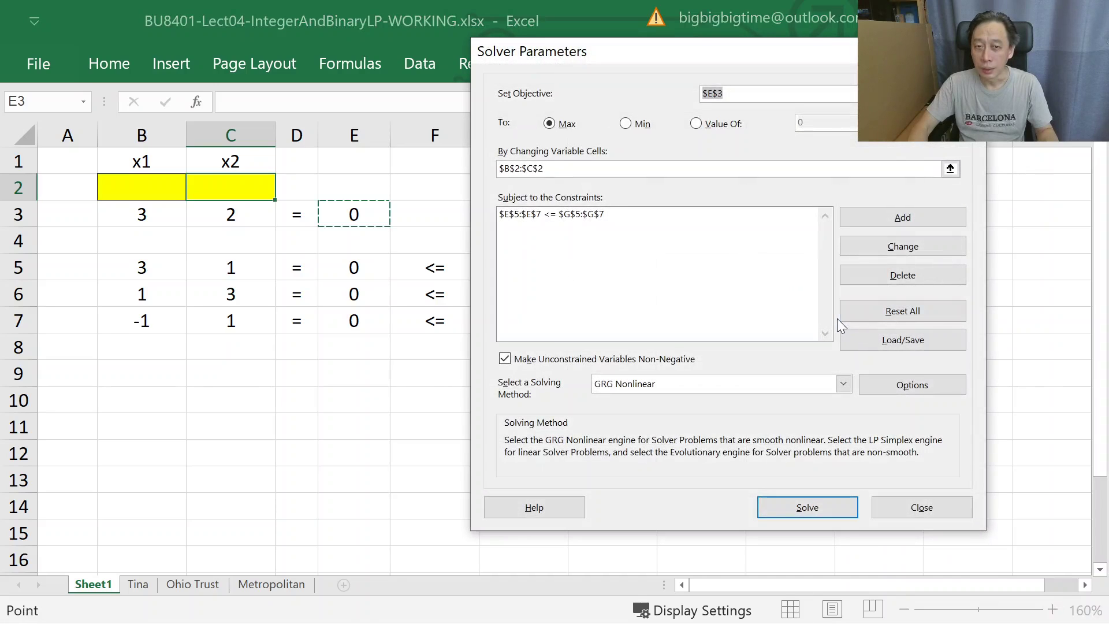
pyautogui.click(640, 385)
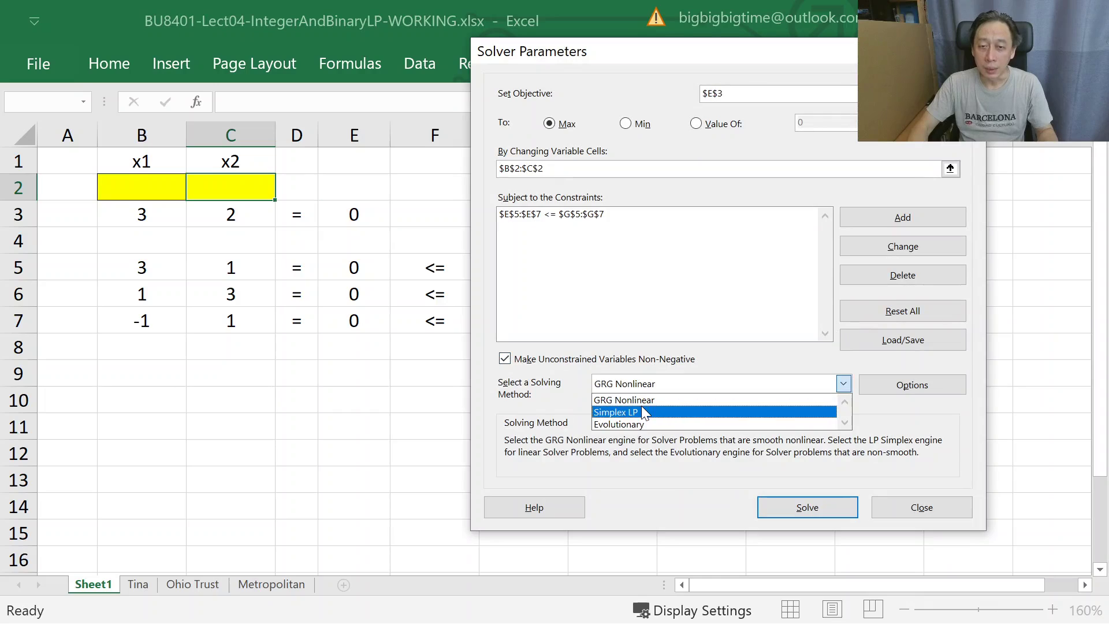
# Step: Choose Simplex LP and fill in a new 'int' constraint on B2:C2
pyautogui.click(645, 412)
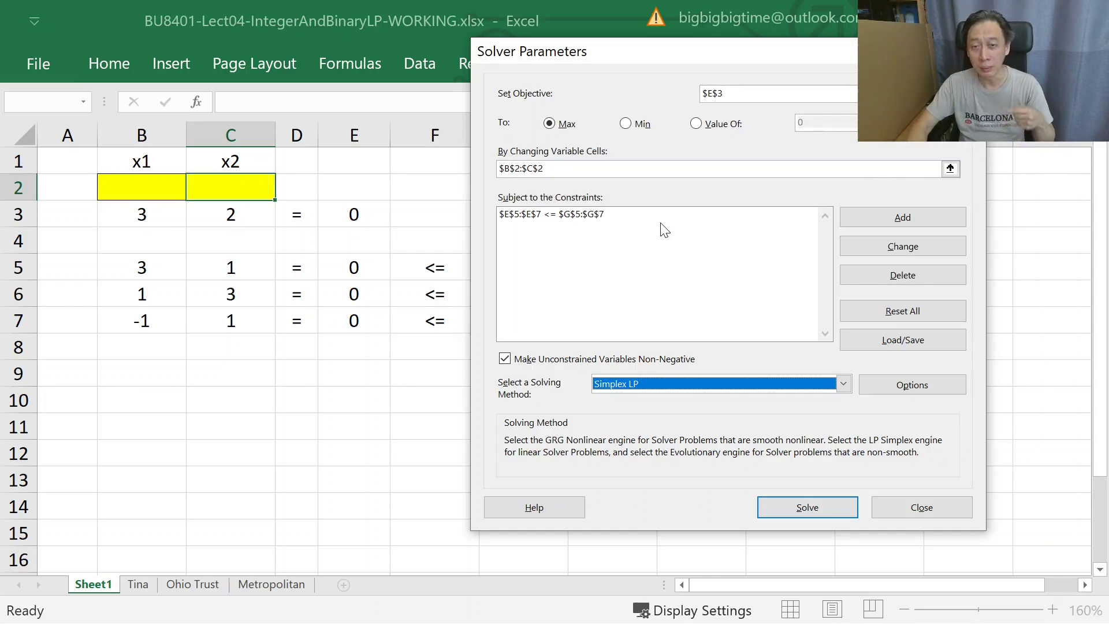
pyautogui.click(910, 218)
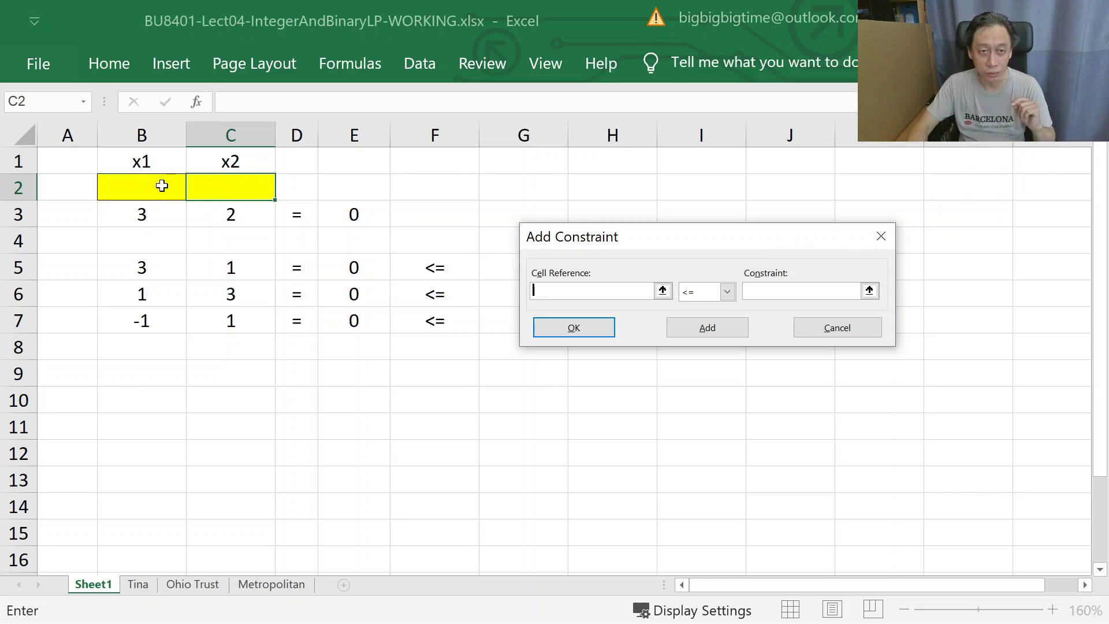
pyautogui.moveTo(154, 186); pyautogui.dragTo(207, 191)
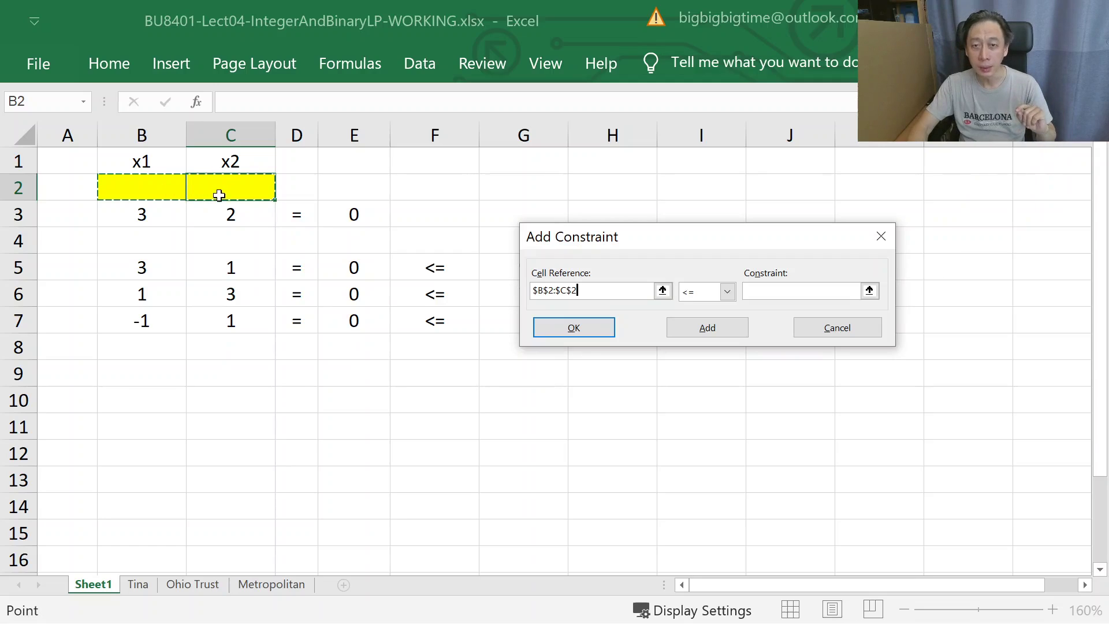
pyautogui.click(728, 292)
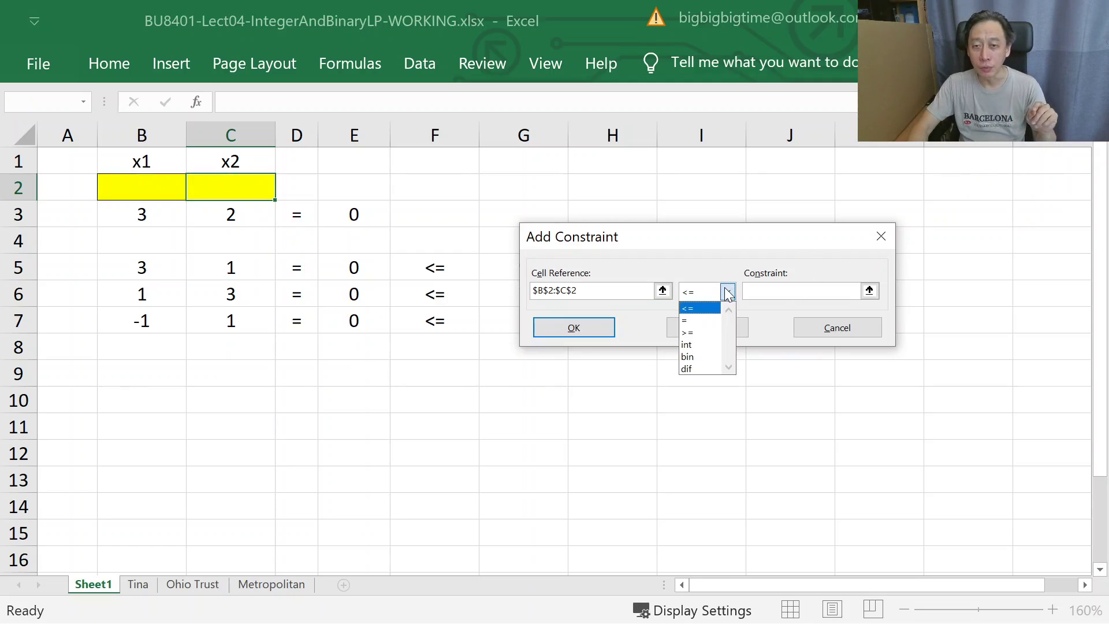
pyautogui.click(700, 345)
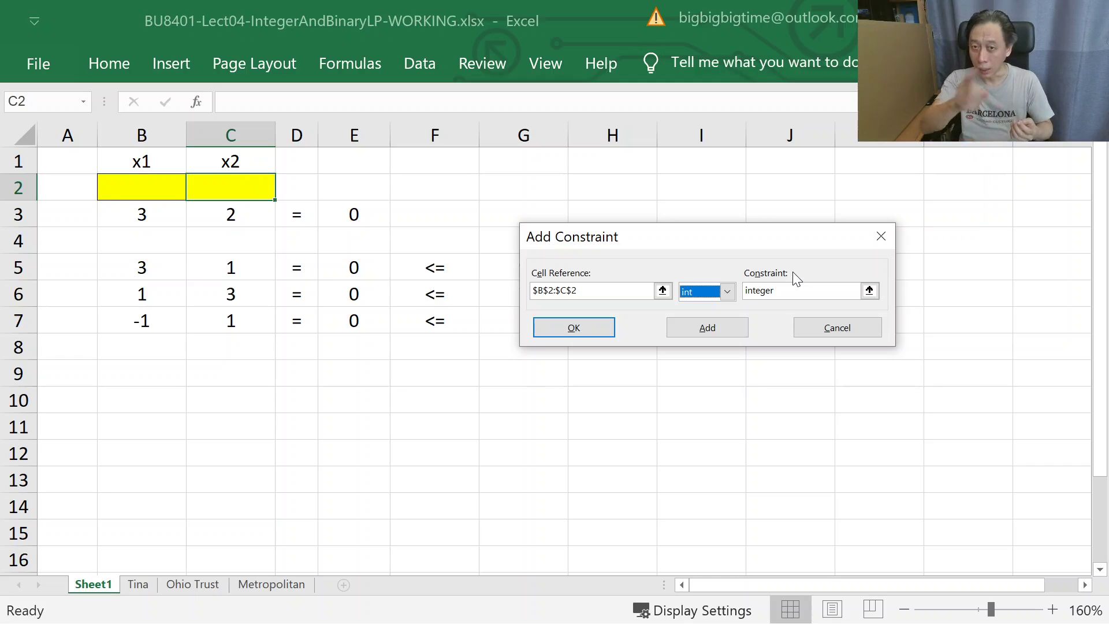
pyautogui.click(775, 290)
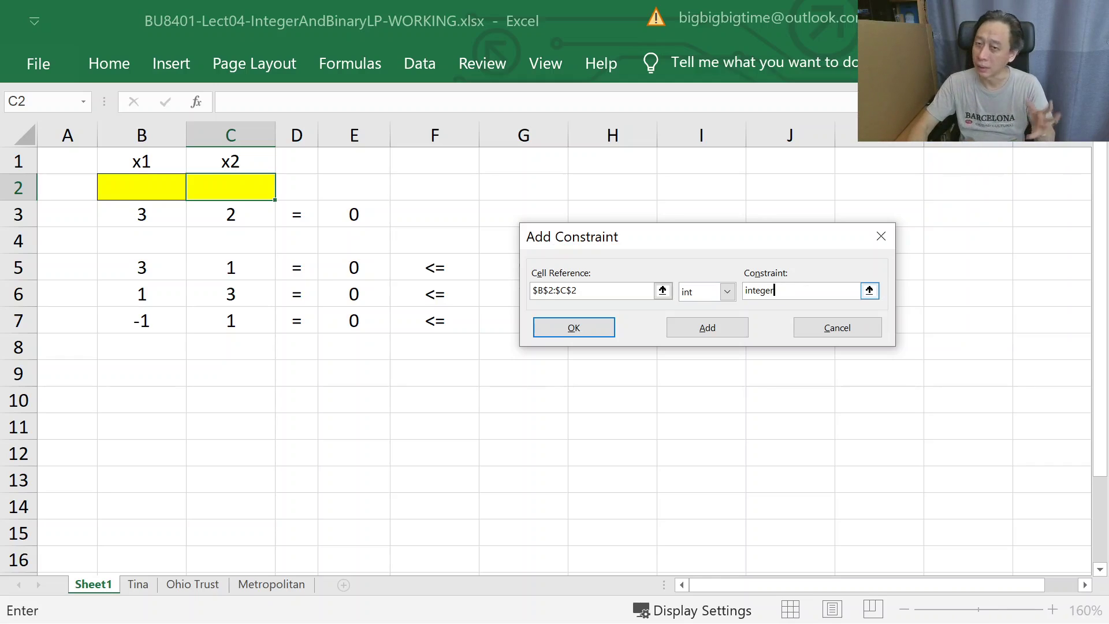
# Step: Save the B2:C2 integer constraint, then abandon a rejected int constraint on B3:C3
pyautogui.click(729, 328)
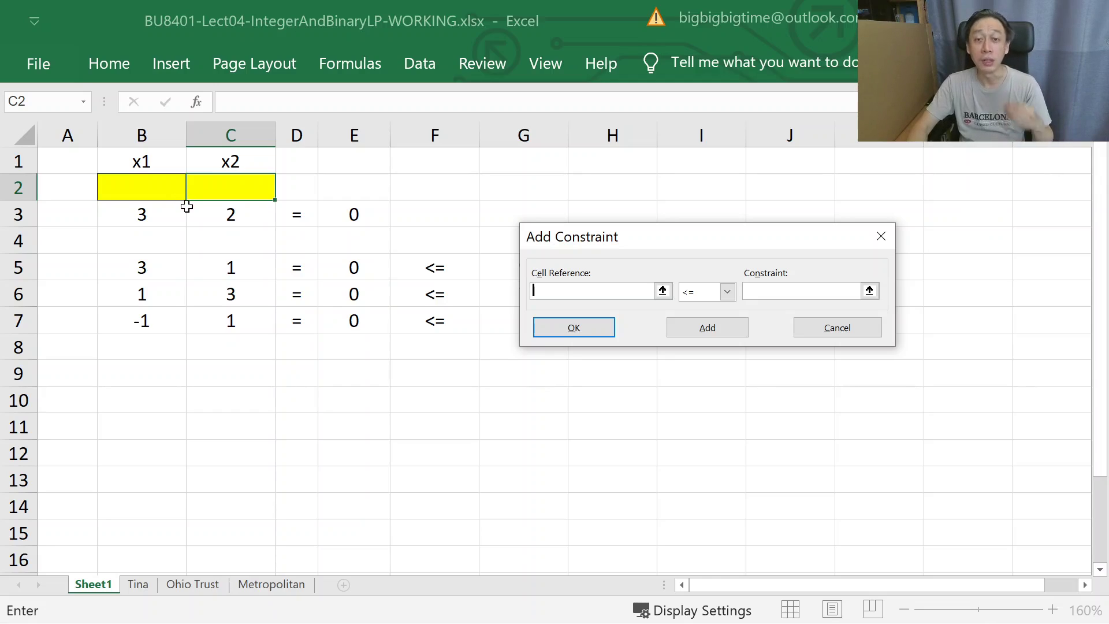
pyautogui.moveTo(172, 215); pyautogui.dragTo(241, 210)
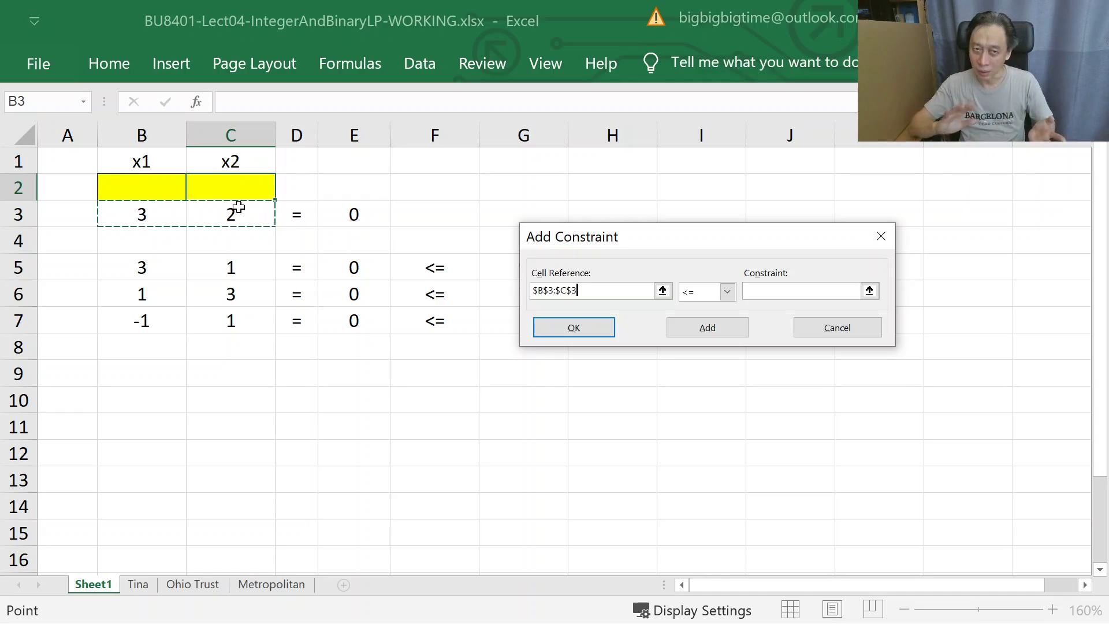
pyautogui.click(727, 291)
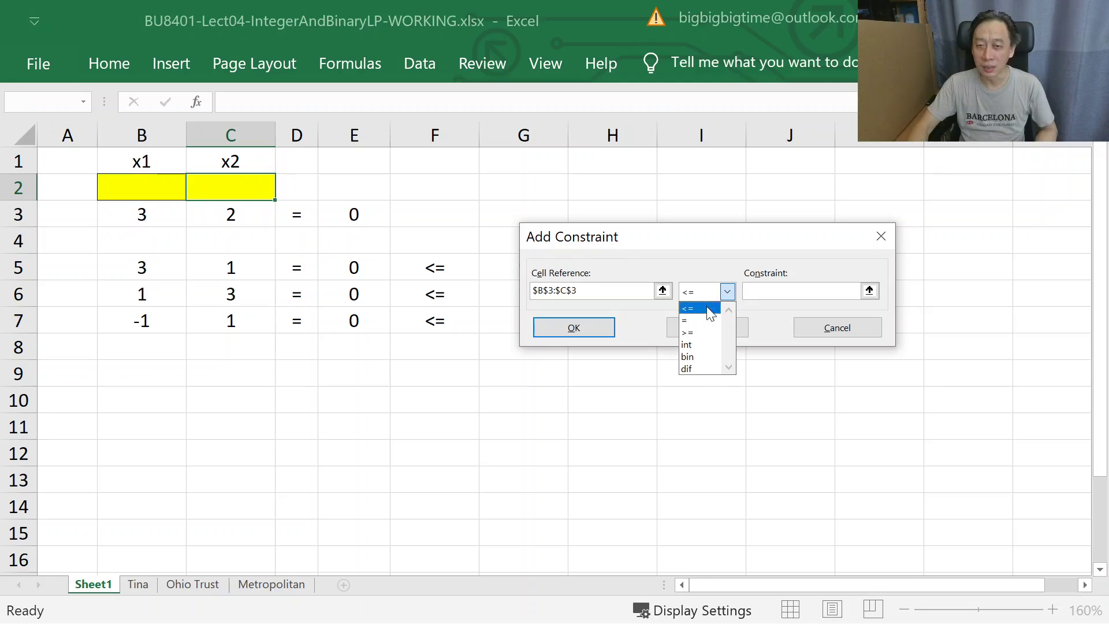
pyautogui.click(702, 342)
pyautogui.click(709, 329)
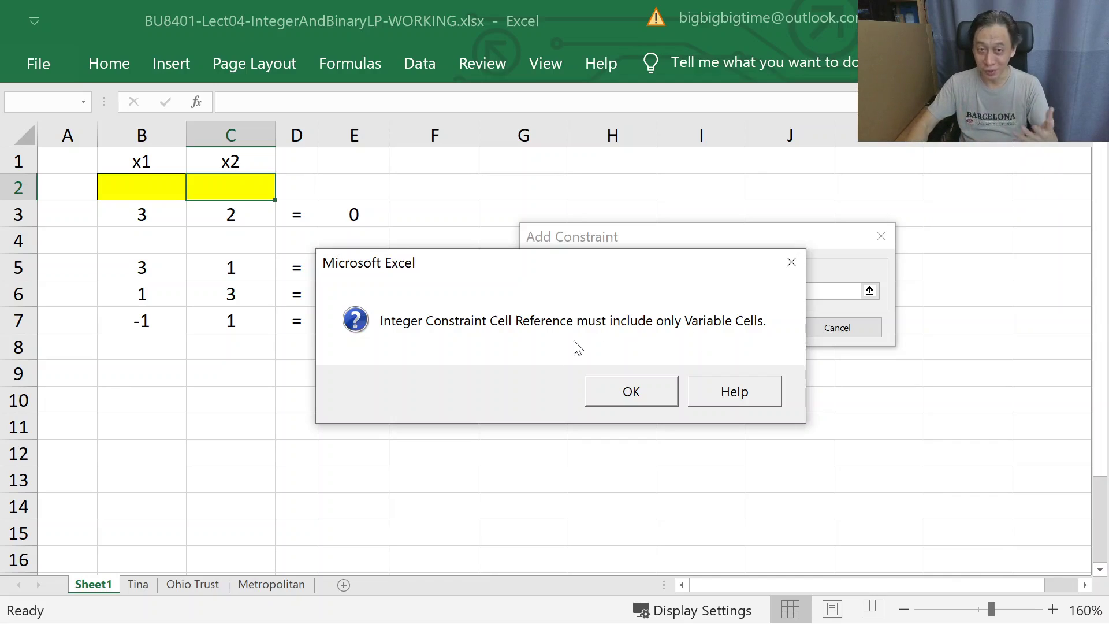
pyautogui.click(597, 392)
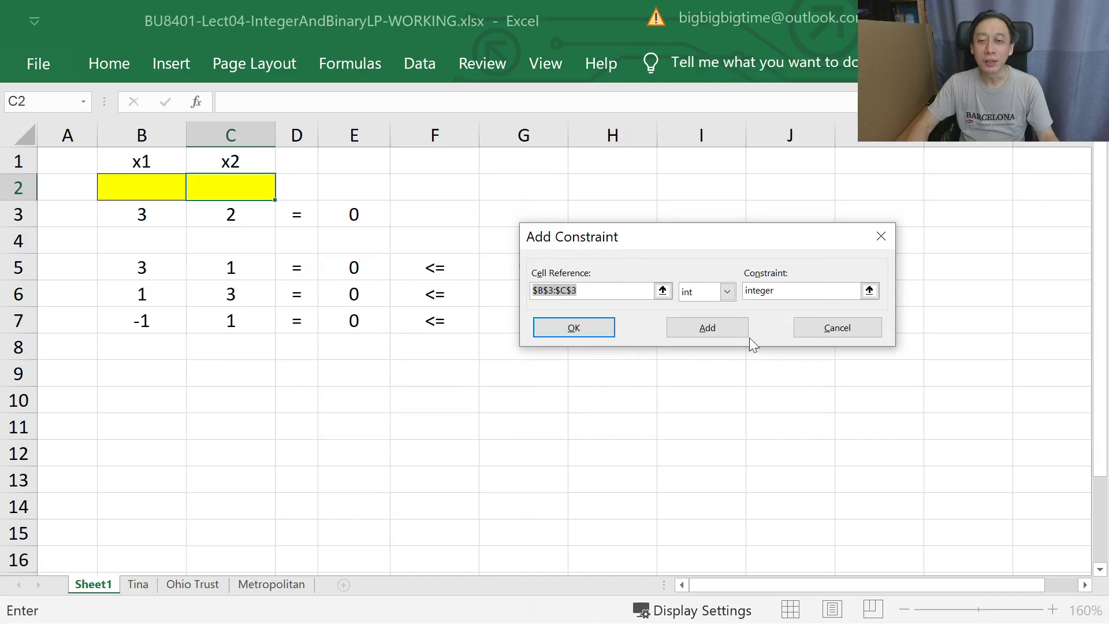
pyautogui.click(807, 326)
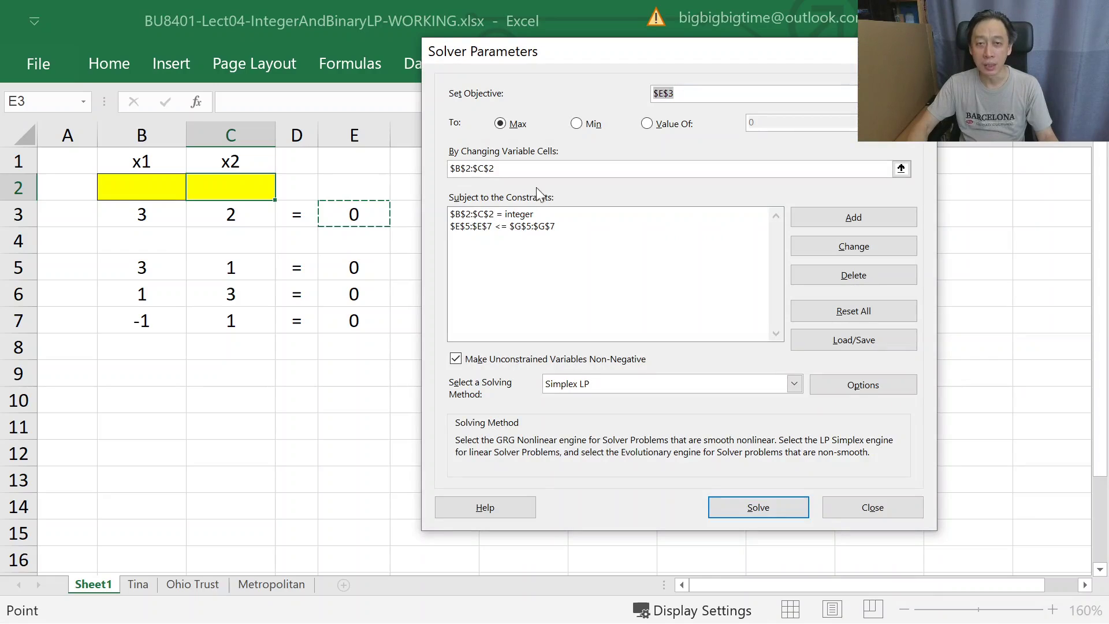
pyautogui.moveTo(607, 65); pyautogui.dragTo(738, 63)
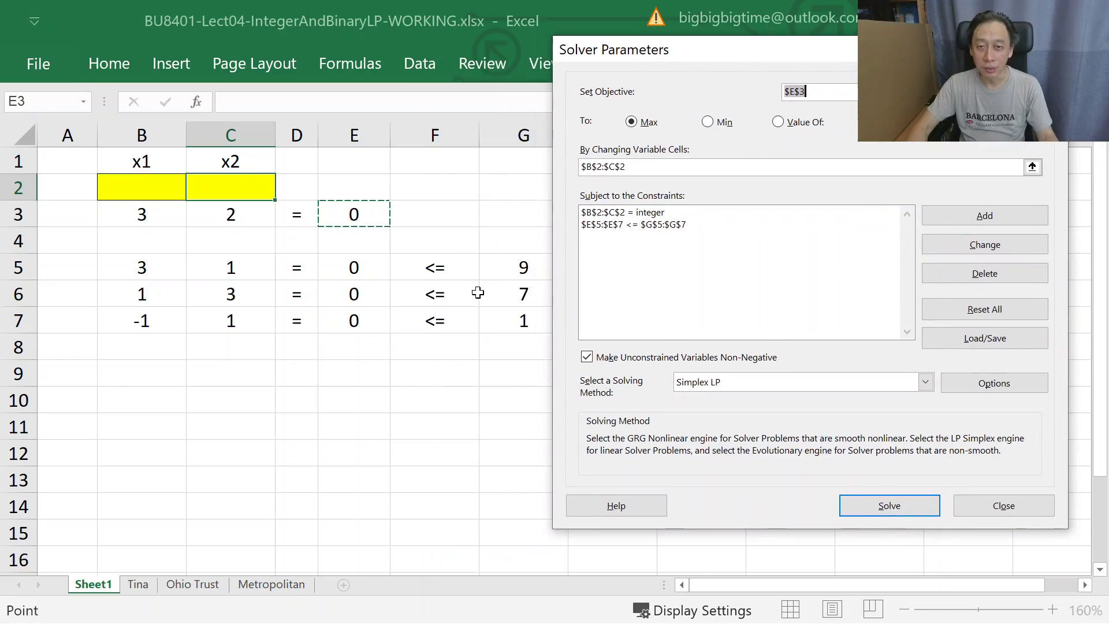
pyautogui.click(615, 214)
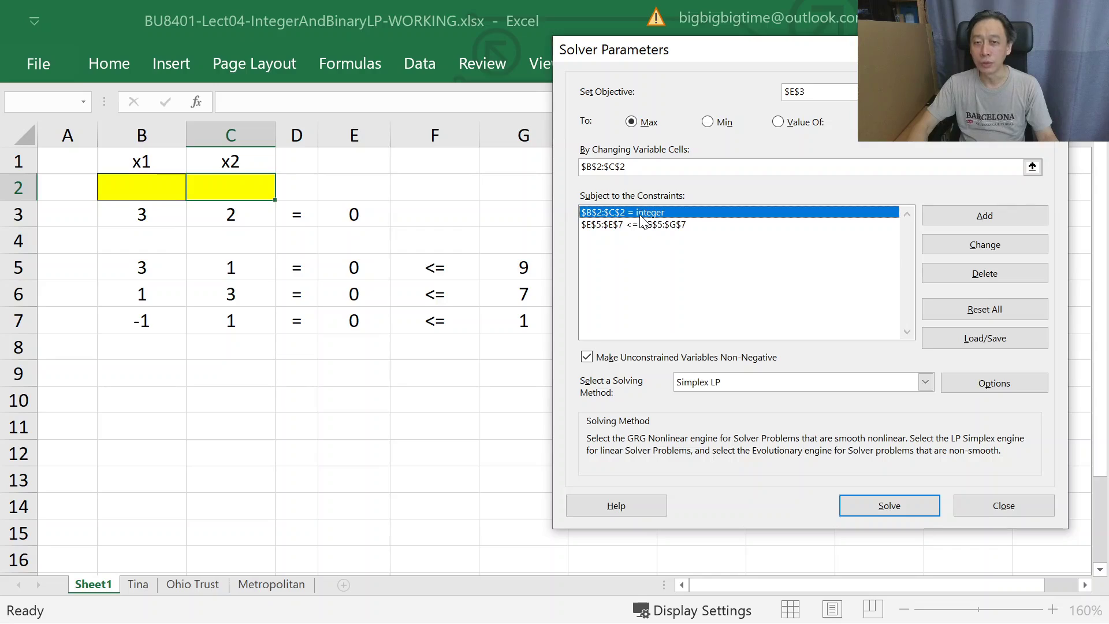
pyautogui.click(641, 168)
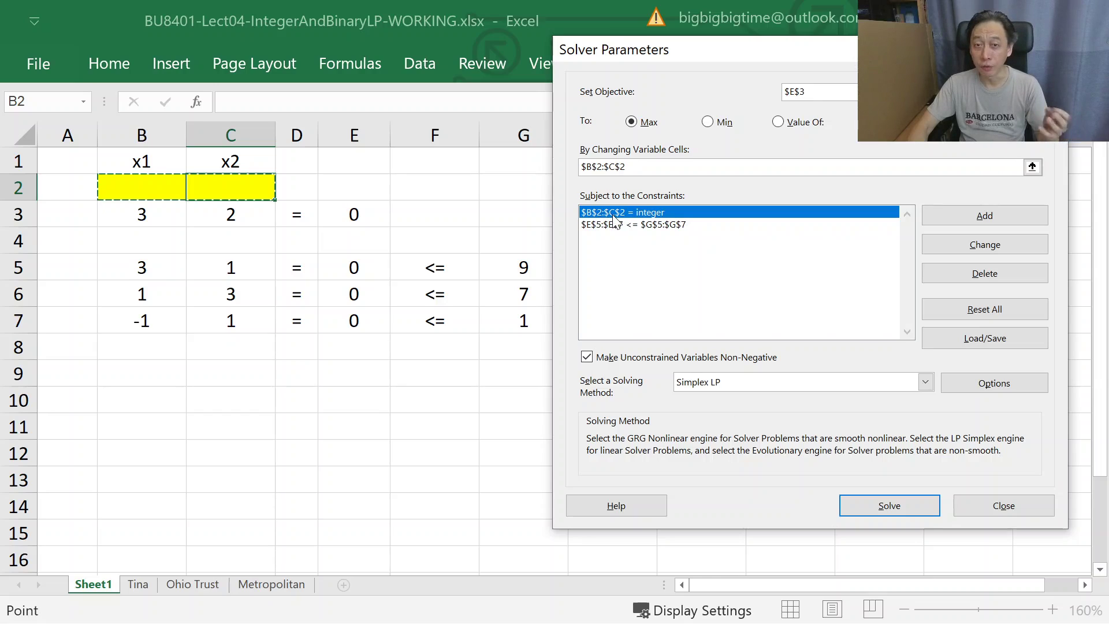
pyautogui.moveTo(626, 166); pyautogui.dragTo(580, 169)
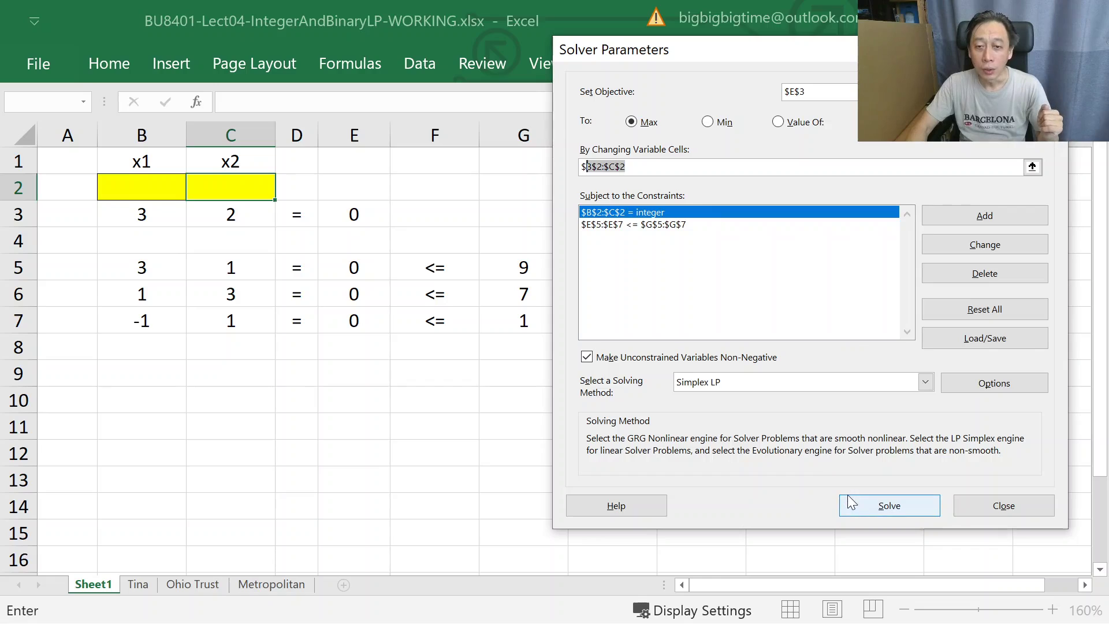
# Step: Solve with the integer constraint and keep x1=3, x2=0, objective 9 (constraints 9, 3, −3)
pyautogui.click(885, 512)
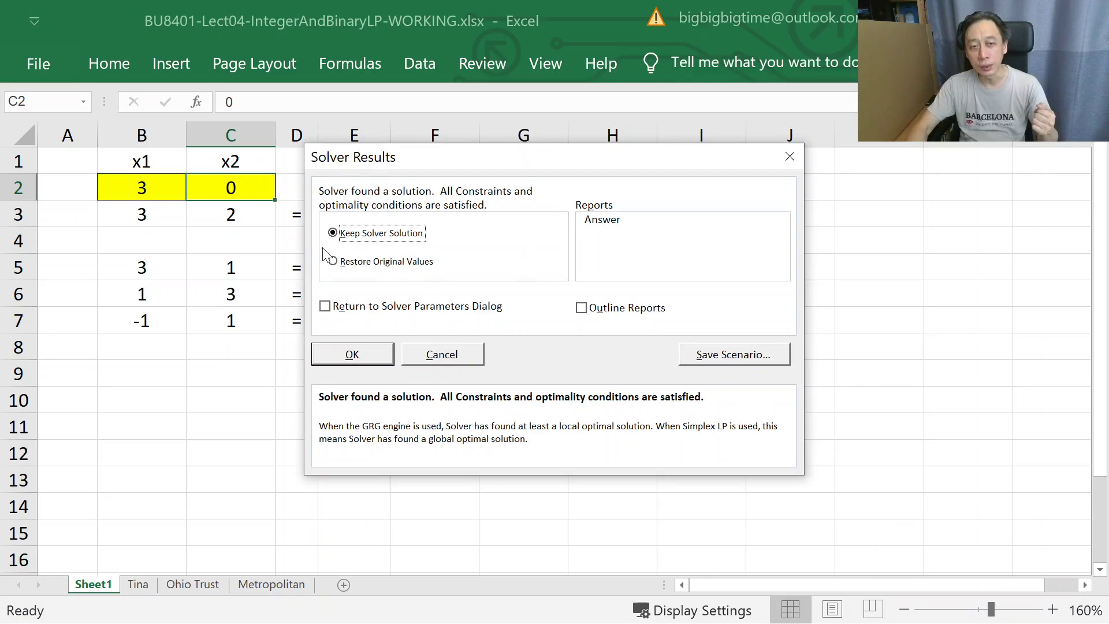
pyautogui.click(349, 361)
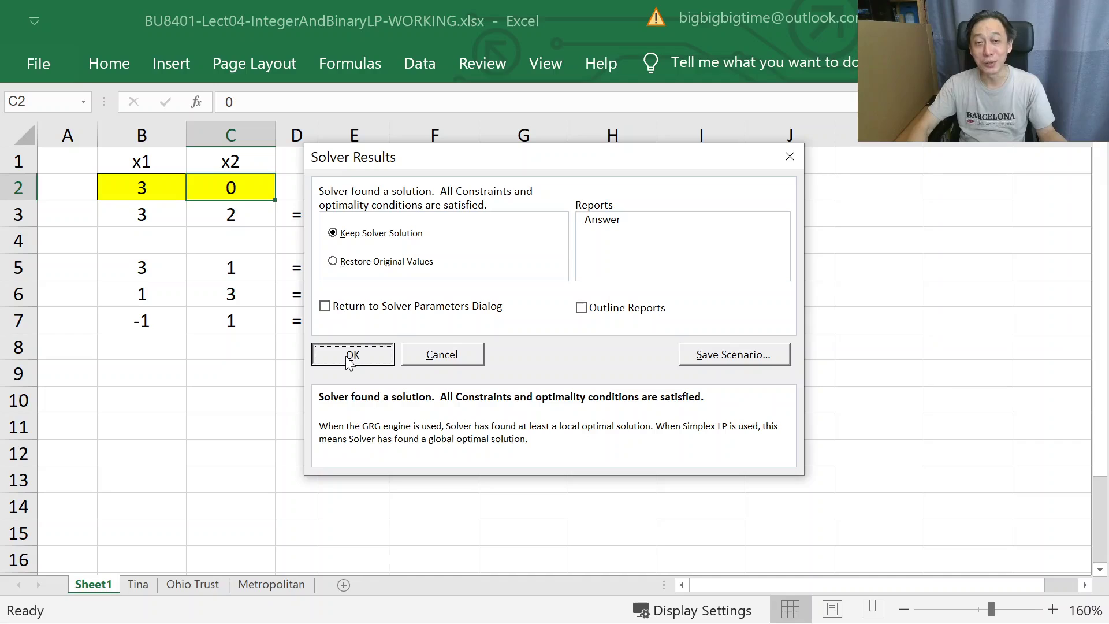
pyautogui.click(350, 359)
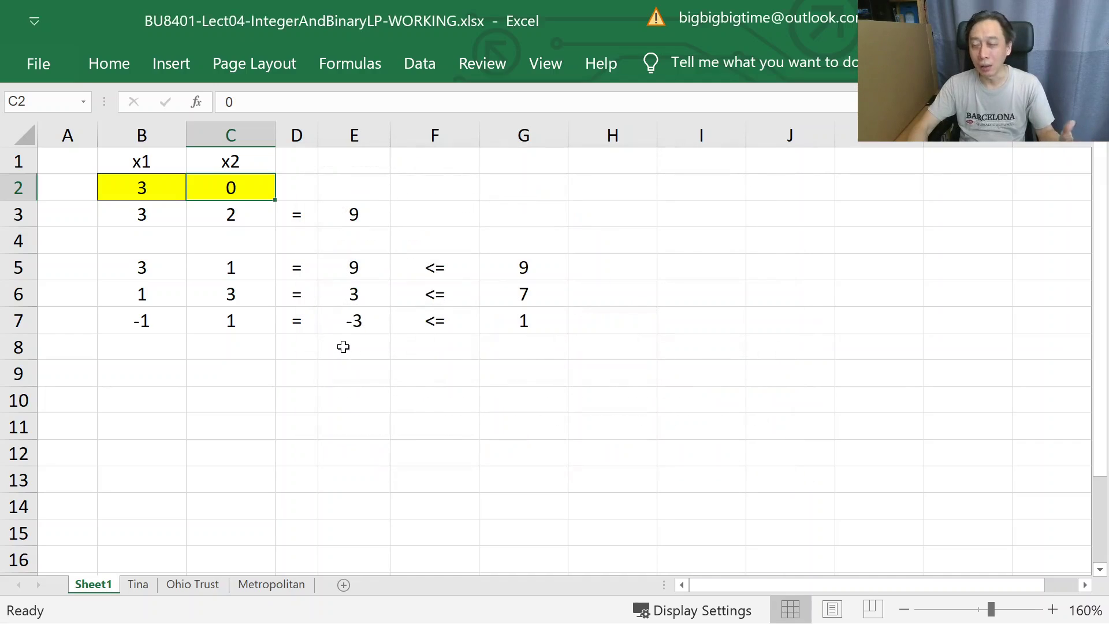
pyautogui.click(344, 346)
pyautogui.keyDown('ctrl'); pyautogui.scroll(2, 191, 237); pyautogui.keyUp('ctrl')
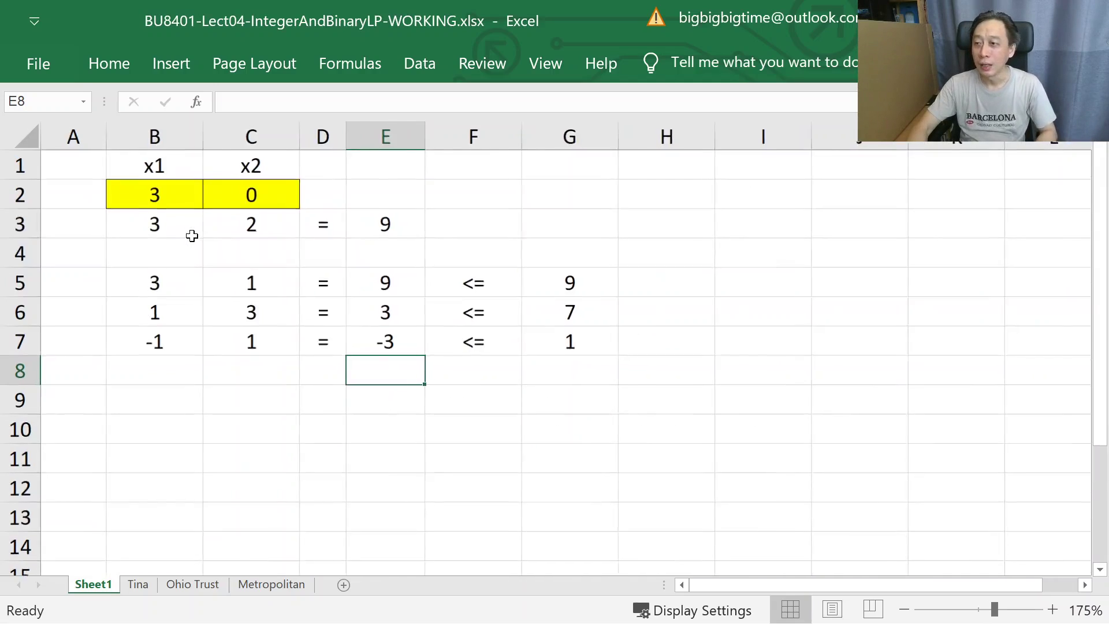
pyautogui.keyDown('ctrl'); pyautogui.scroll(2, 197, 241); pyautogui.keyUp('ctrl')
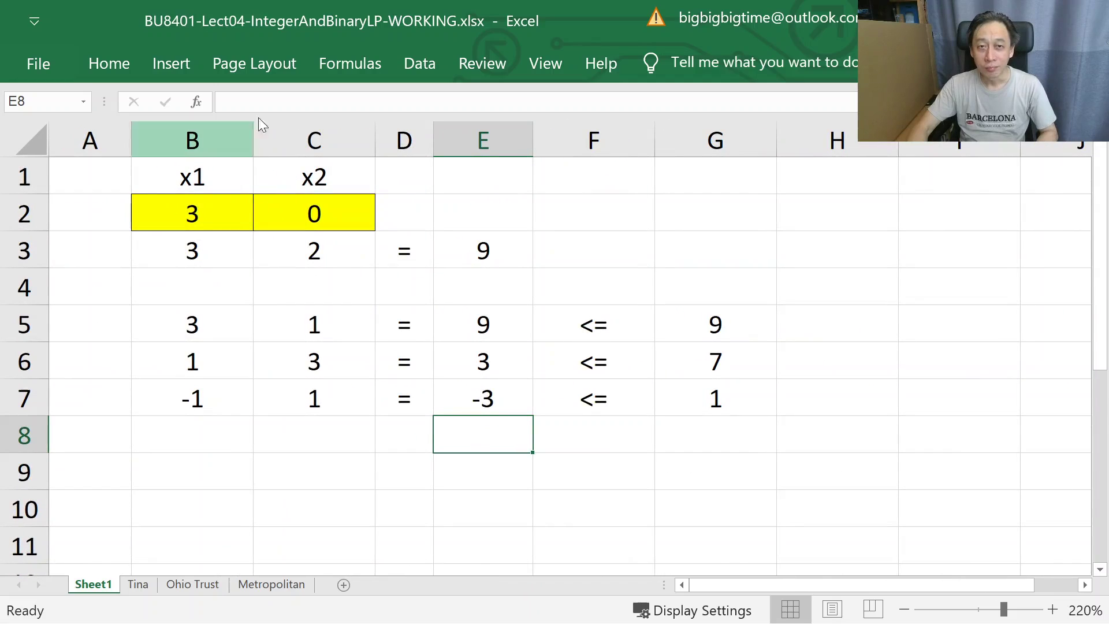
# Step: In Solver Options, tick Ignore Integer Constraints, leaving Integer Optimality at 1%
pyautogui.click(405, 64)
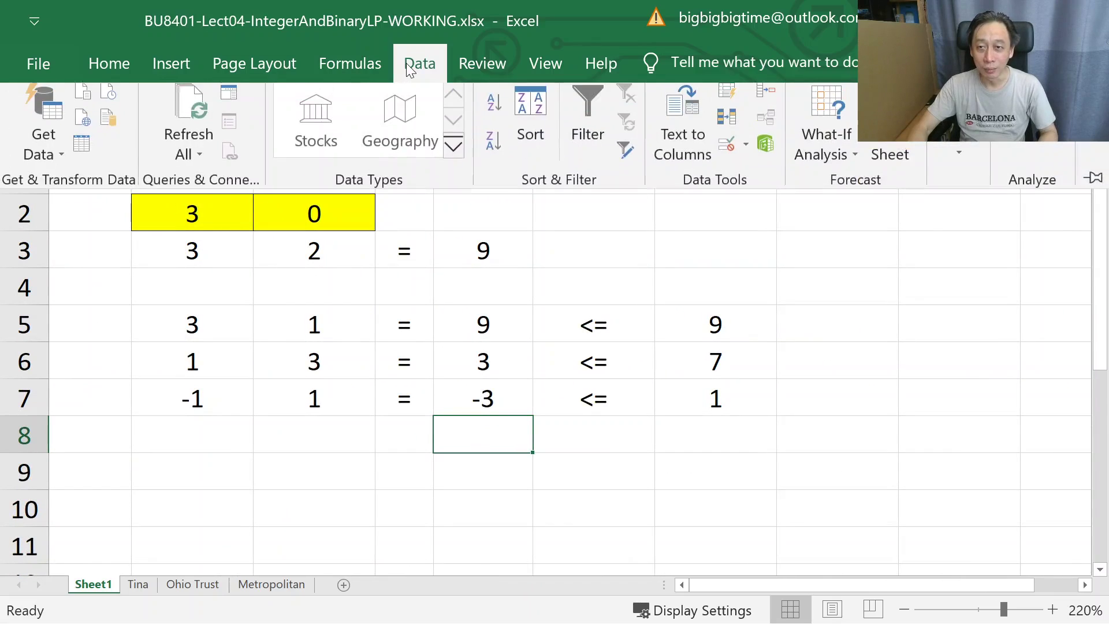
pyautogui.click(1016, 101)
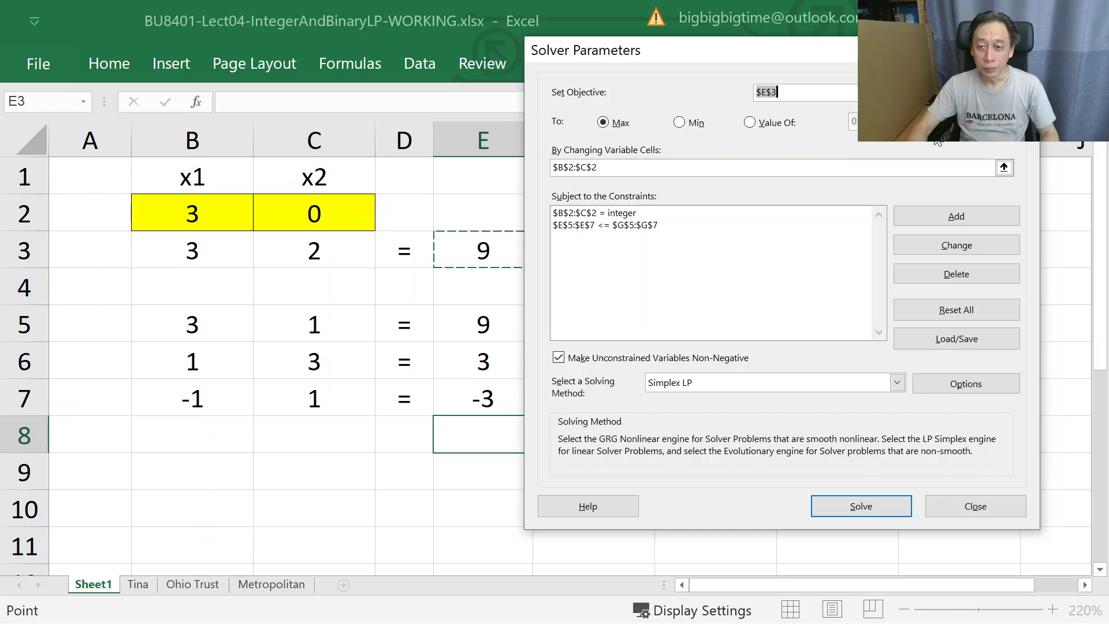
pyautogui.click(978, 388)
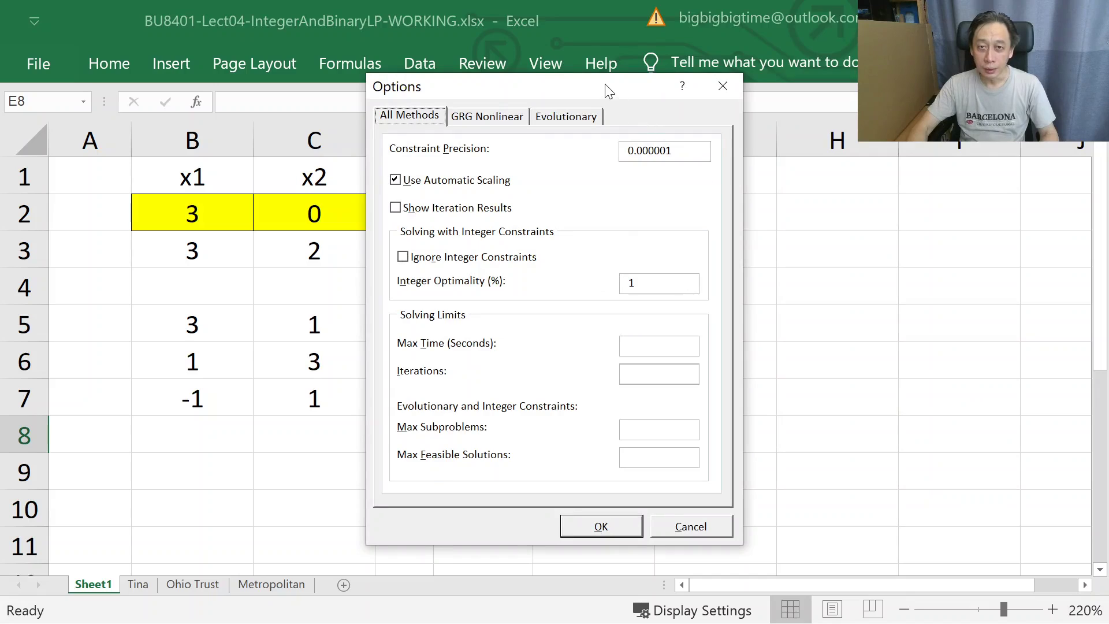
pyautogui.moveTo(606, 91); pyautogui.dragTo(936, 52)
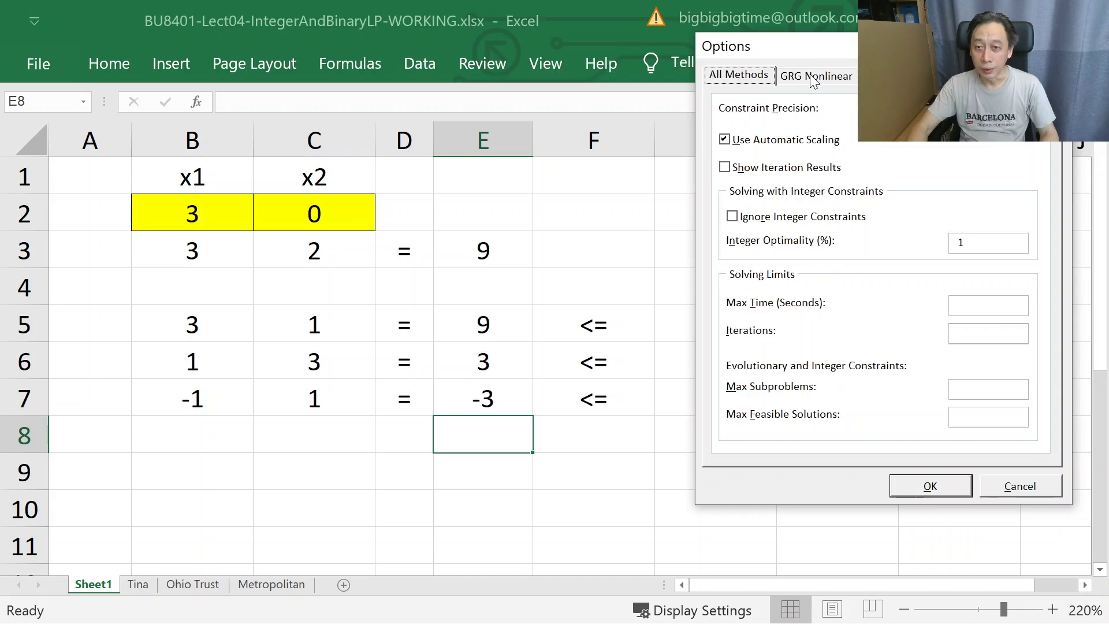
pyautogui.click(732, 216)
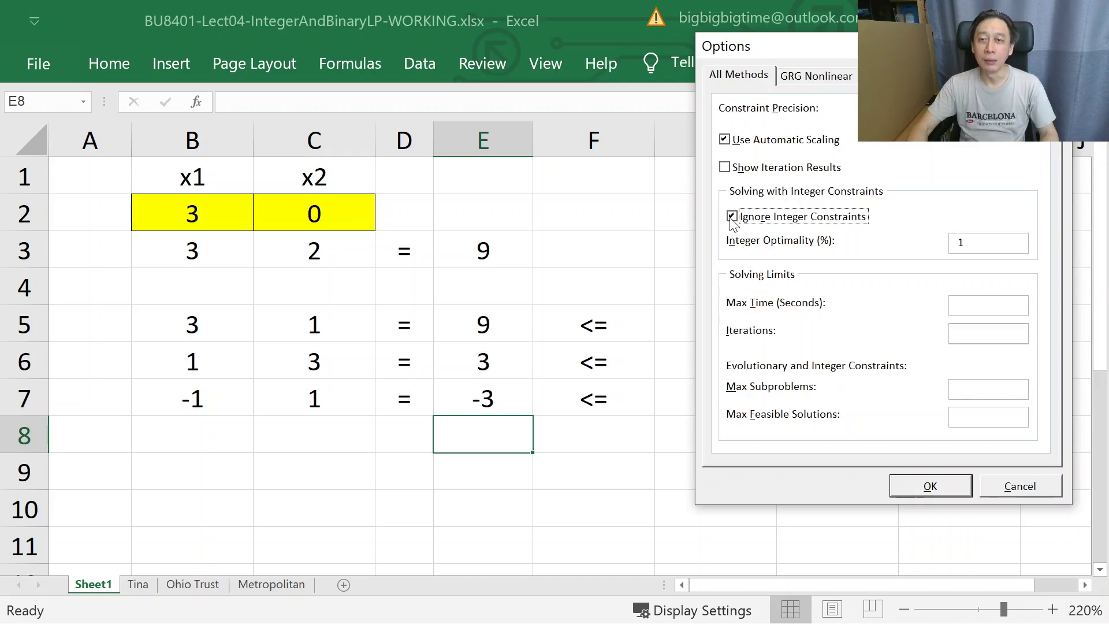
# Step: Re-solve ignoring integers and keep x1=2.5, x2=1.5, objective 10.5 (constraints 9, 7, −1)
pyautogui.click(919, 487)
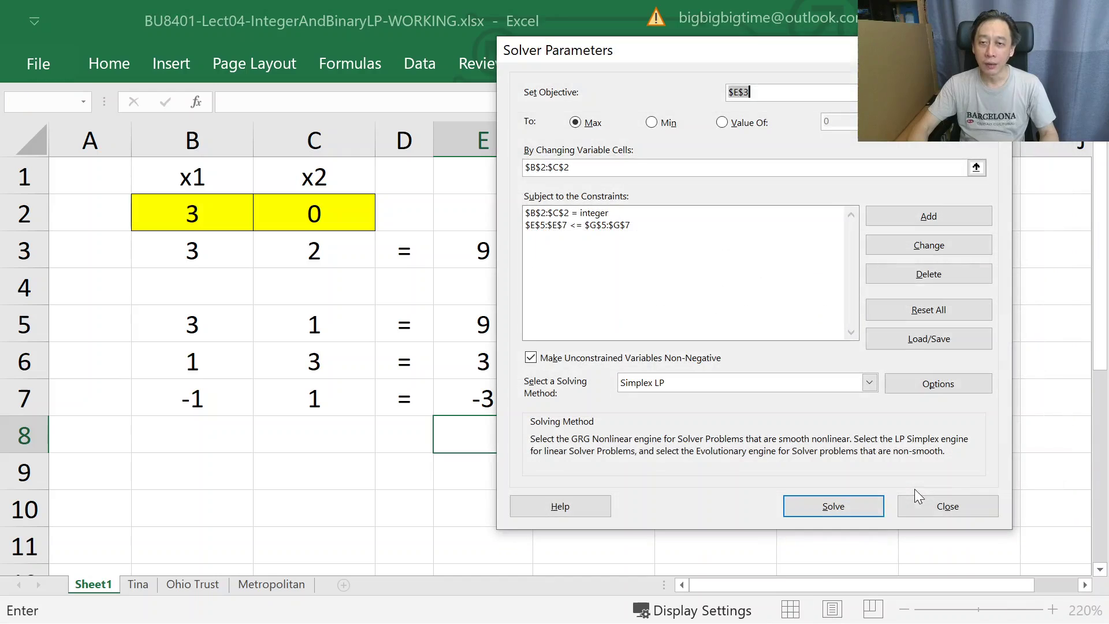
pyautogui.click(612, 214)
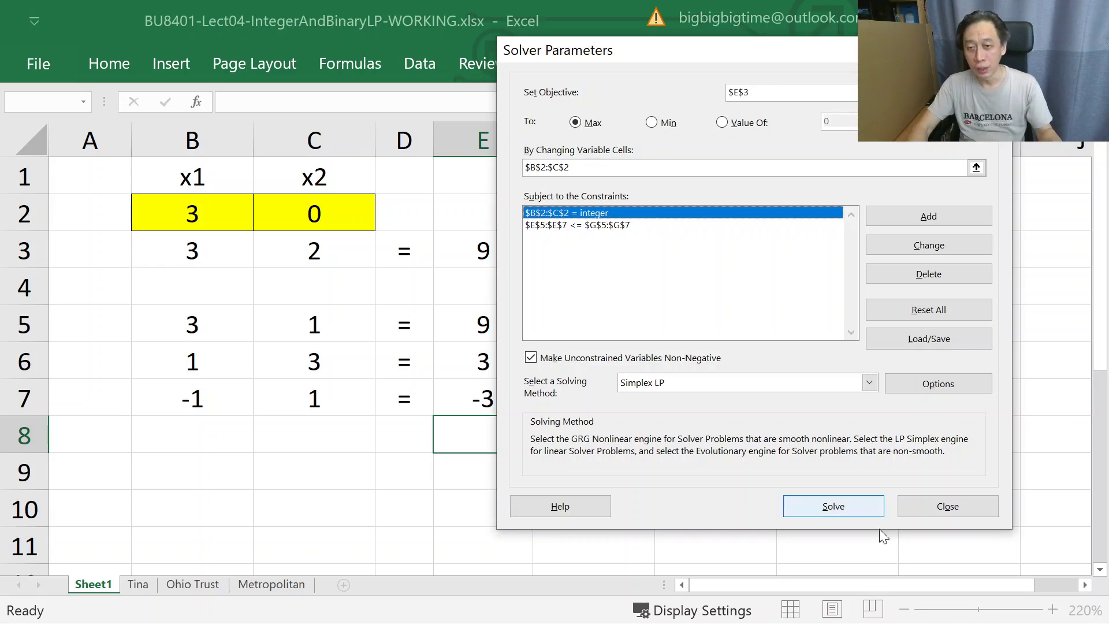
pyautogui.click(845, 505)
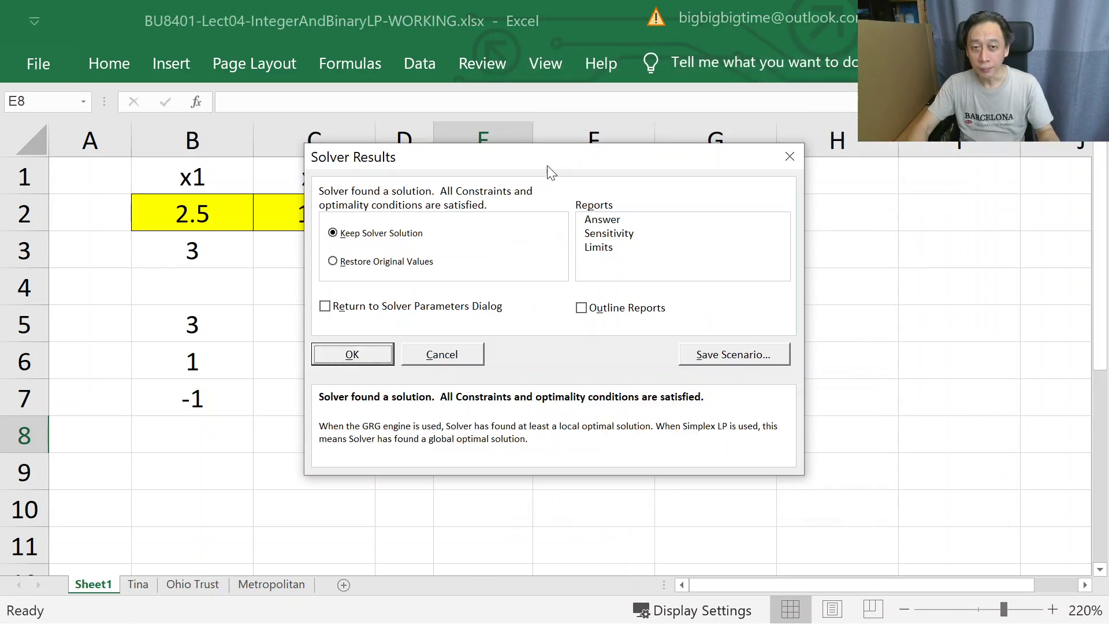
pyautogui.moveTo(559, 158); pyautogui.dragTo(796, 83)
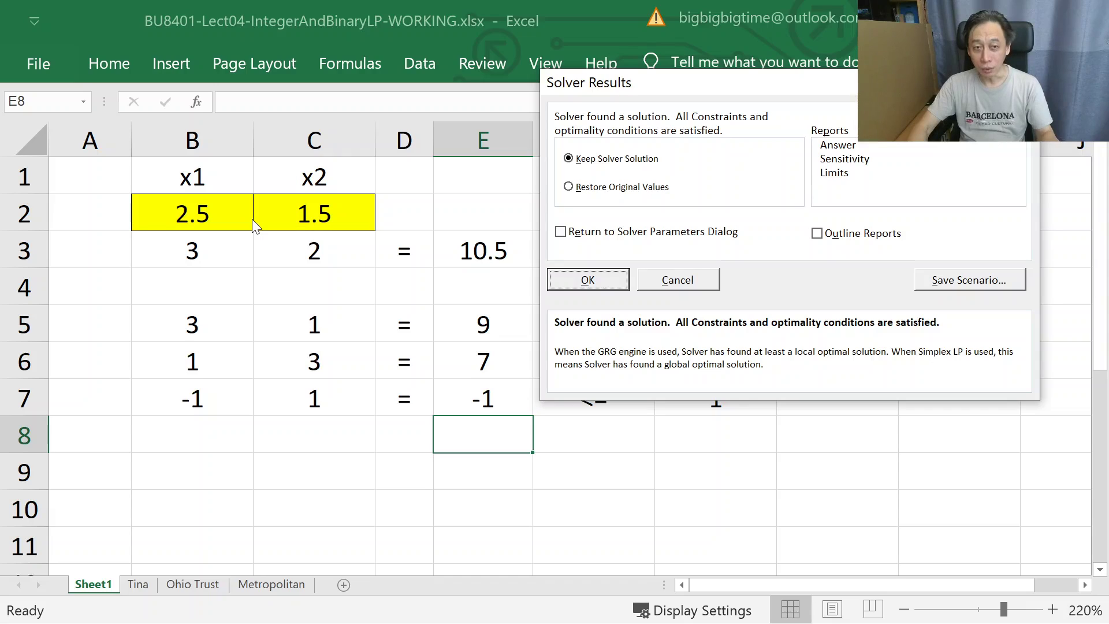
pyautogui.click(588, 281)
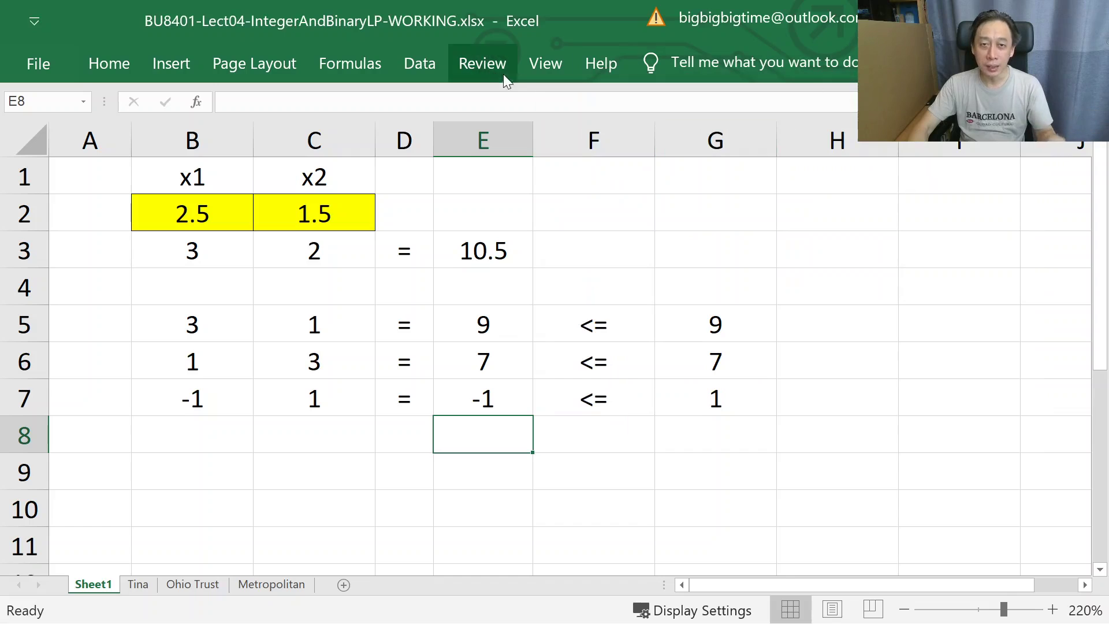
# Step: Untick Ignore Integer Constraints in Solver Options
pyautogui.click(422, 67)
pyautogui.click(421, 67)
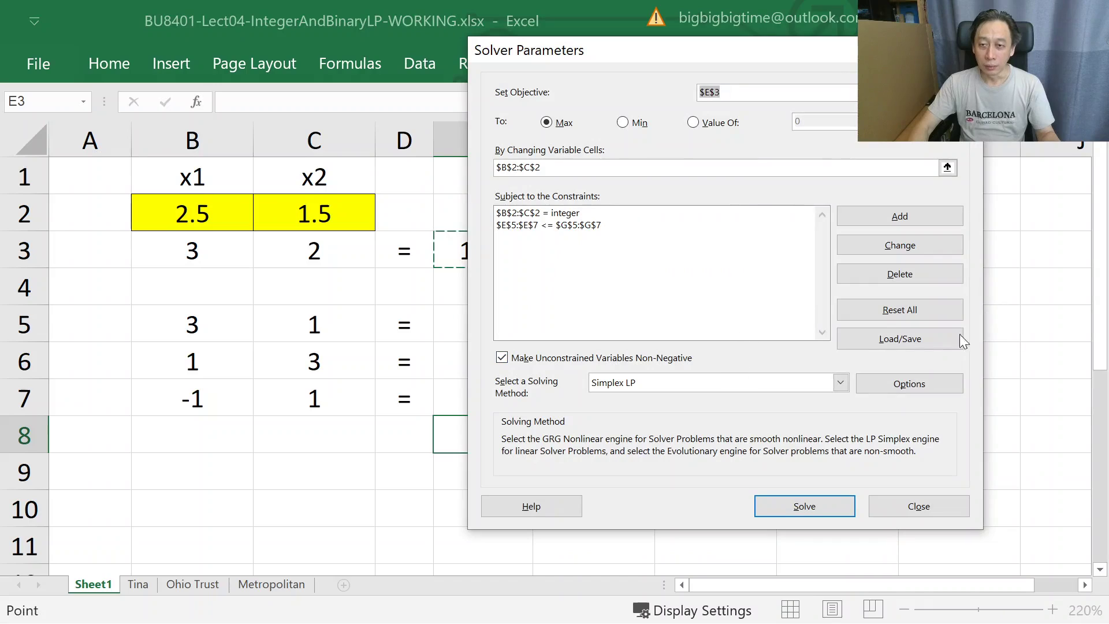
pyautogui.click(909, 384)
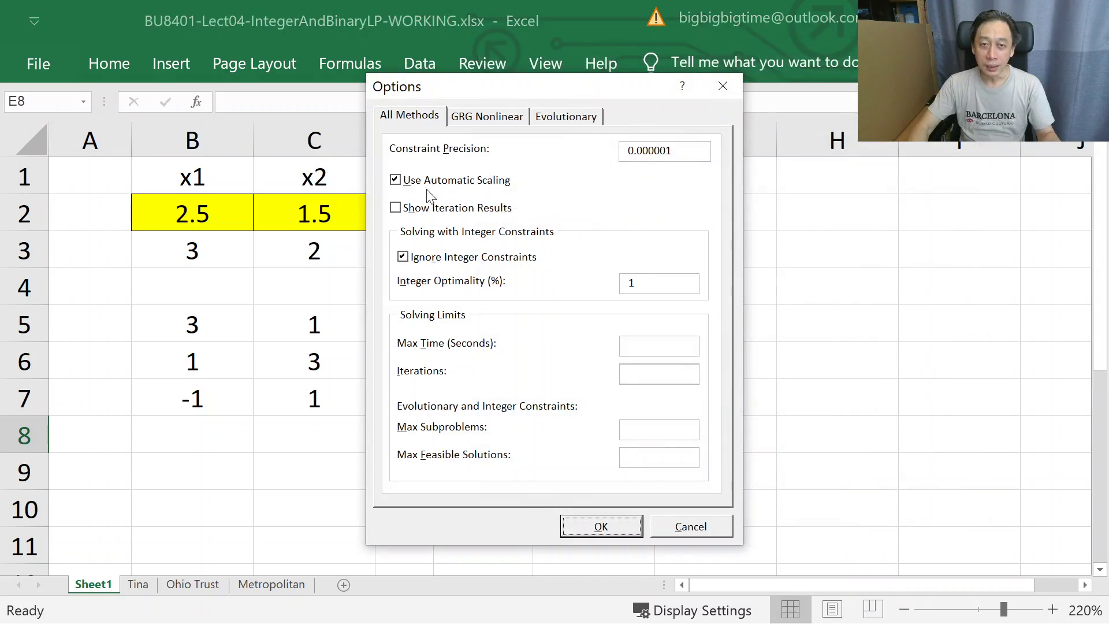
pyautogui.click(428, 261)
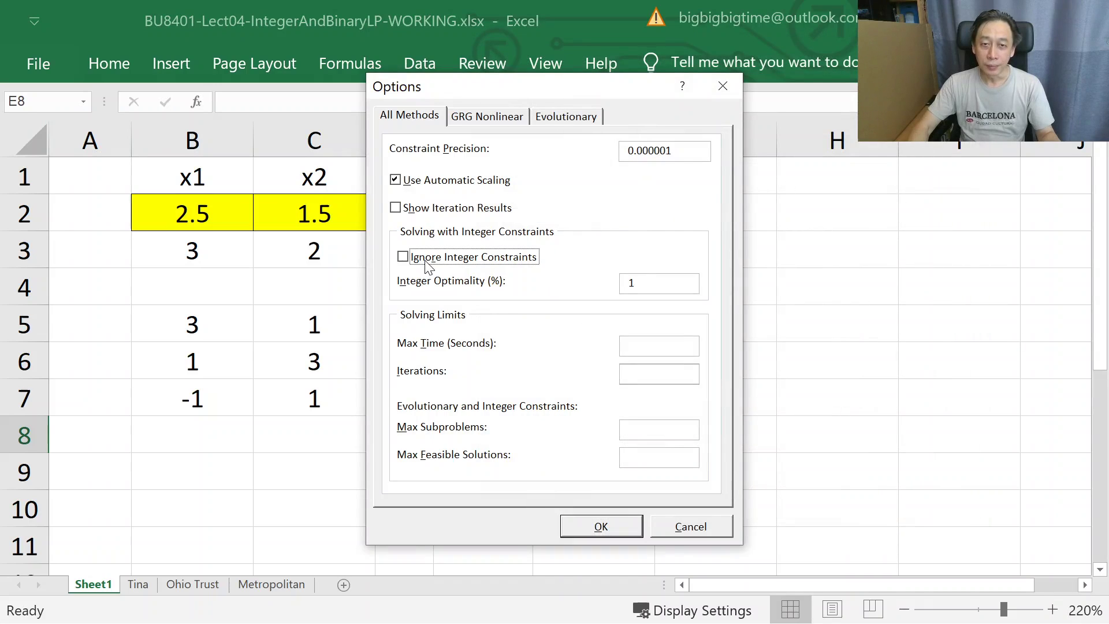
pyautogui.click(587, 528)
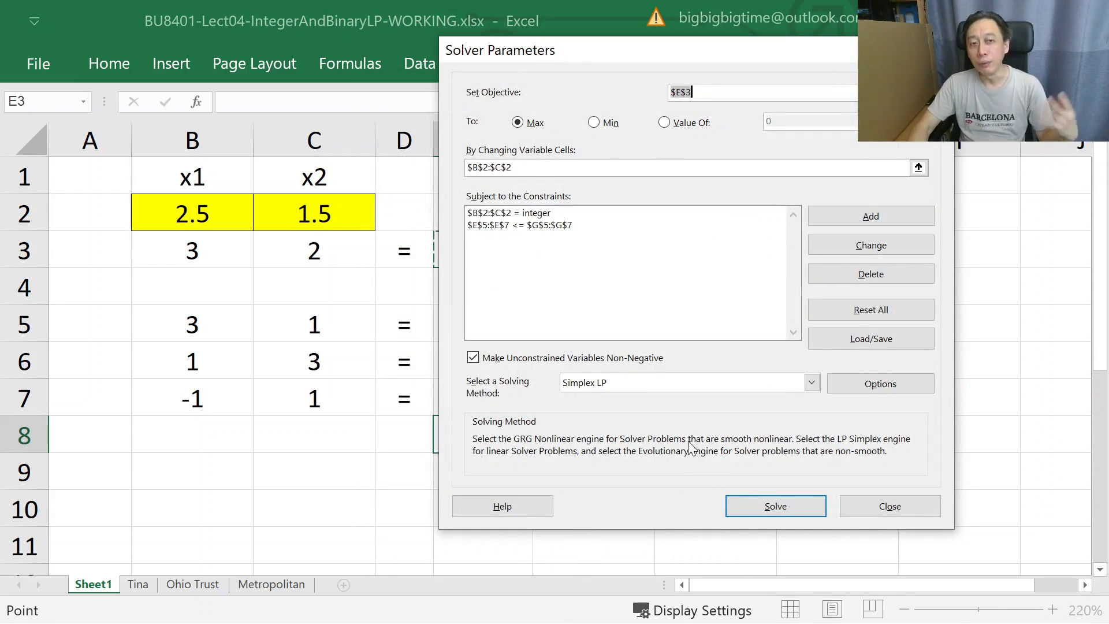
# Step: Delete the B2:C2 integer constraint and re-solve, keeping x1=2.5, x2=1.5, objective 10.5
pyautogui.click(563, 213)
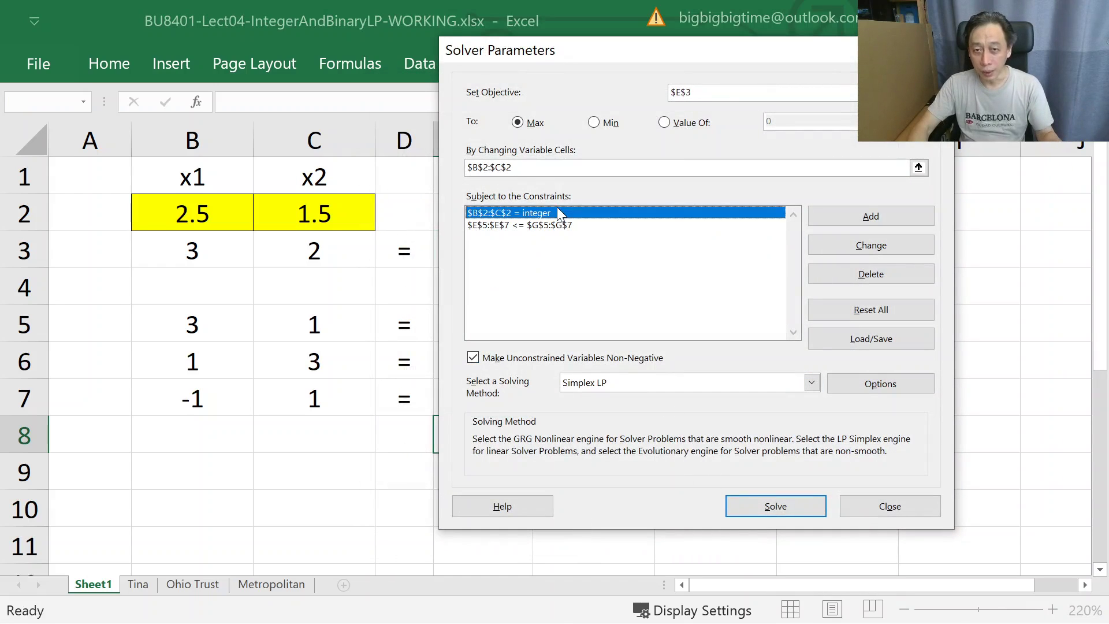
pyautogui.click(886, 275)
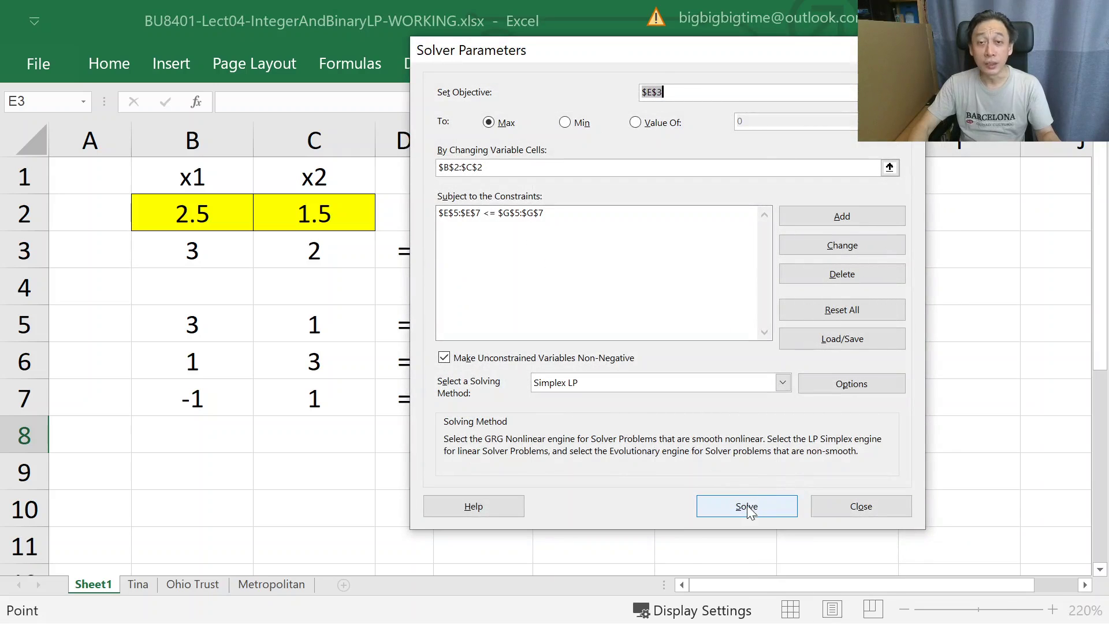
pyautogui.click(748, 507)
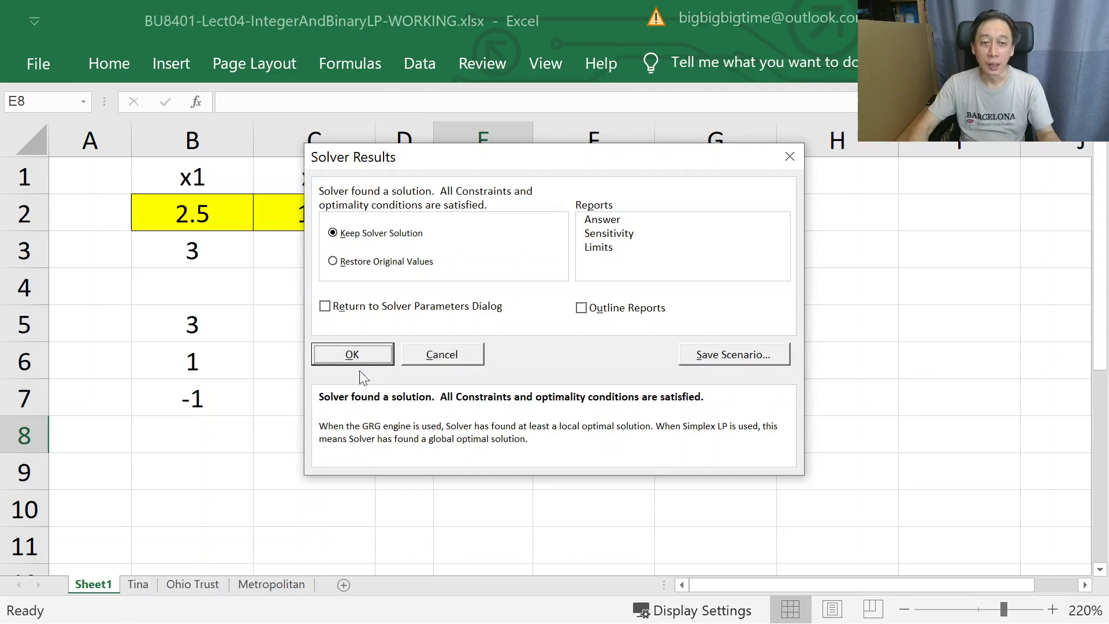
pyautogui.click(354, 354)
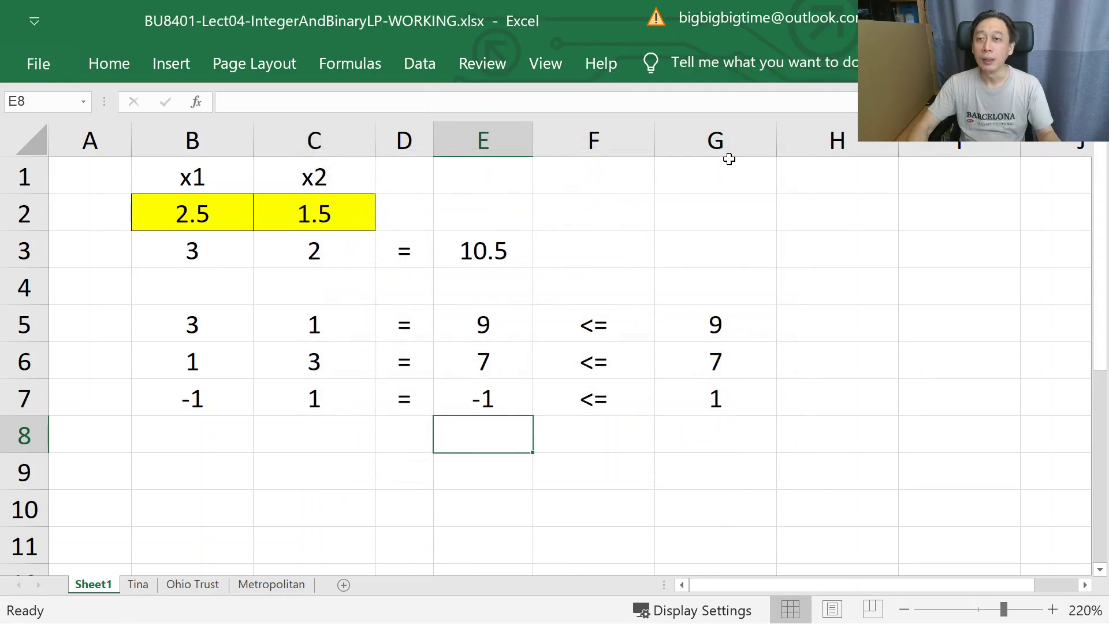
# Step: Reopen Solver Parameters and move it aside to uncover columns D and E
pyautogui.click(443, 47)
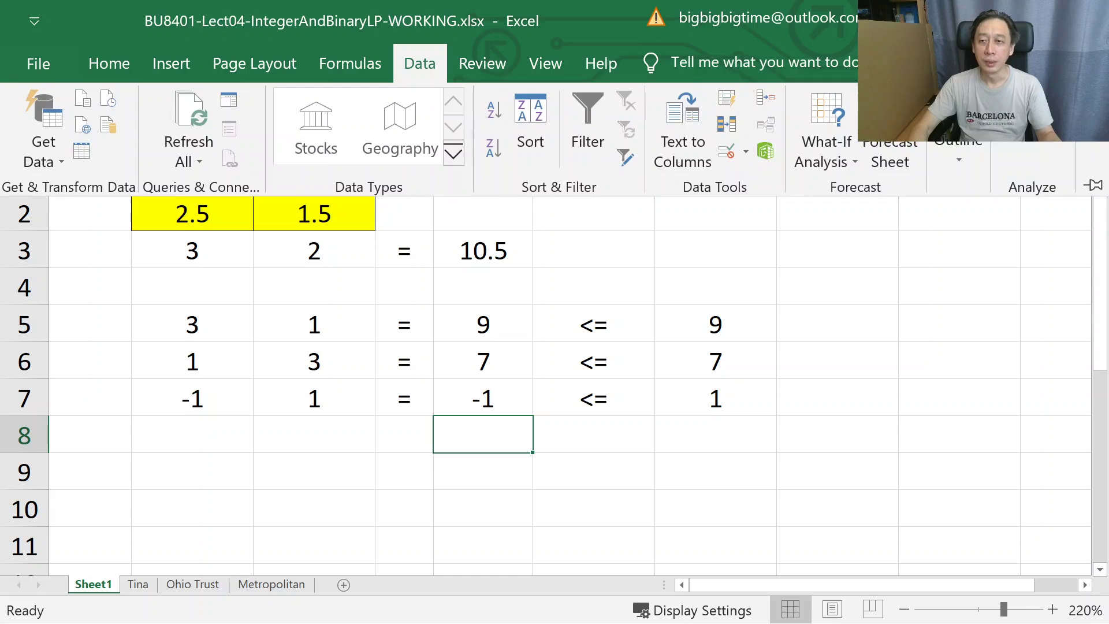
pyautogui.click(1028, 104)
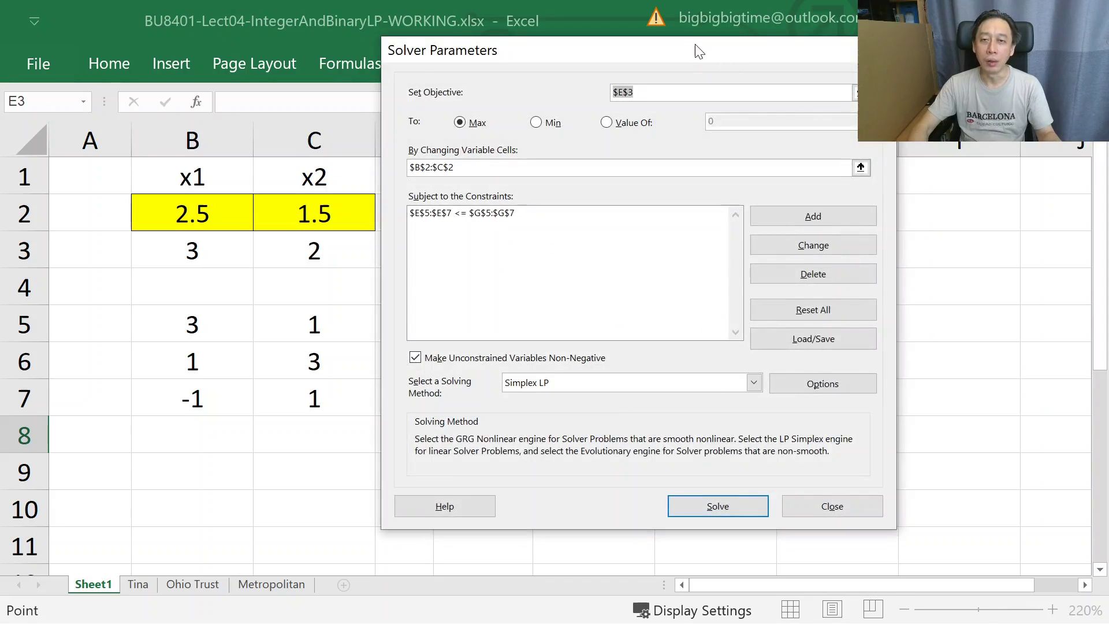
pyautogui.moveTo(699, 51); pyautogui.dragTo(904, 47)
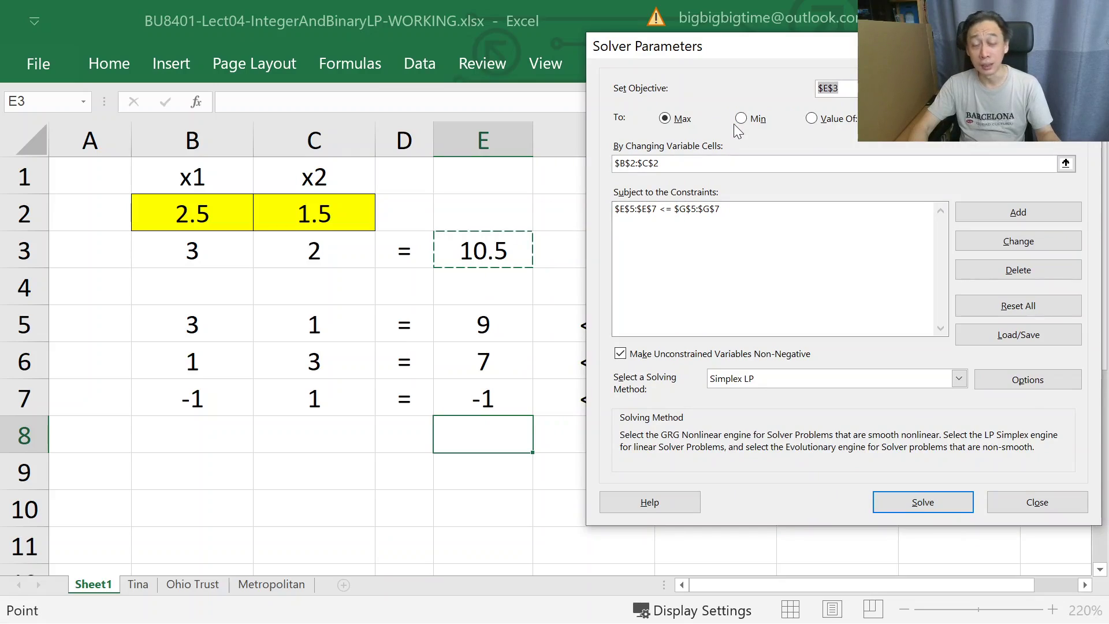
# Step: Add the $B$2:$C$2 = integer constraint back alongside E5:E7 <= G5:G7
pyautogui.click(1056, 211)
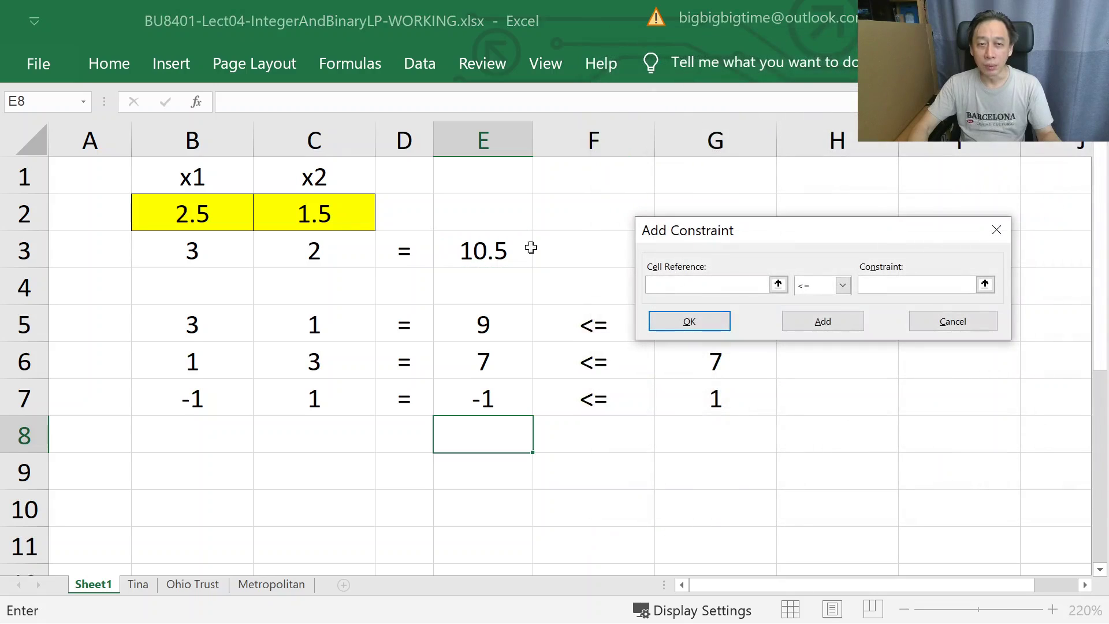
pyautogui.moveTo(230, 223); pyautogui.dragTo(310, 223)
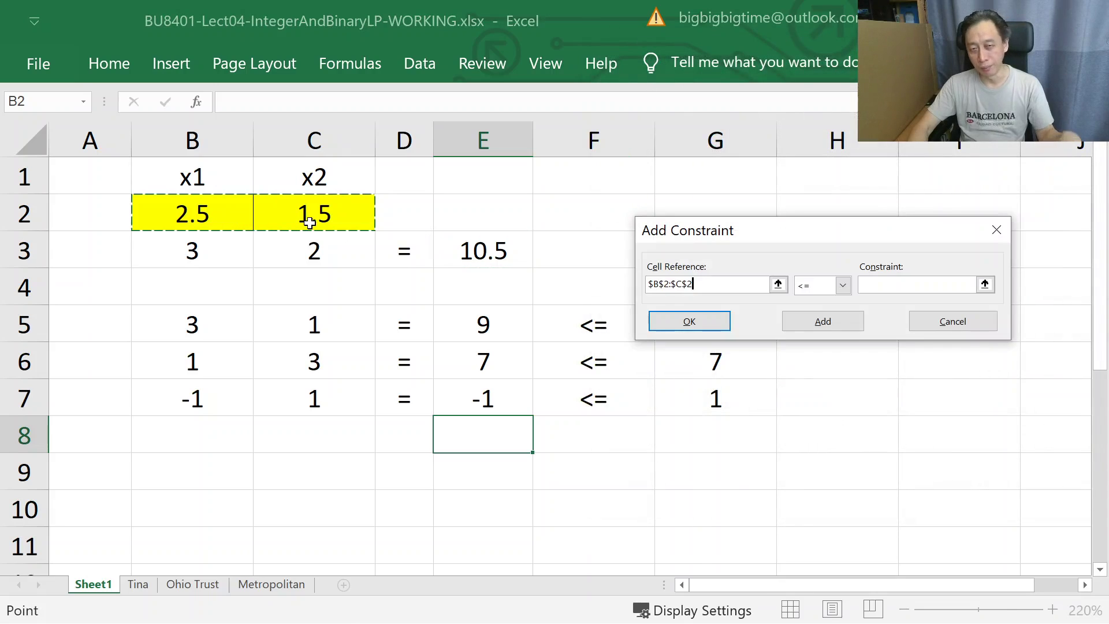
pyautogui.click(843, 285)
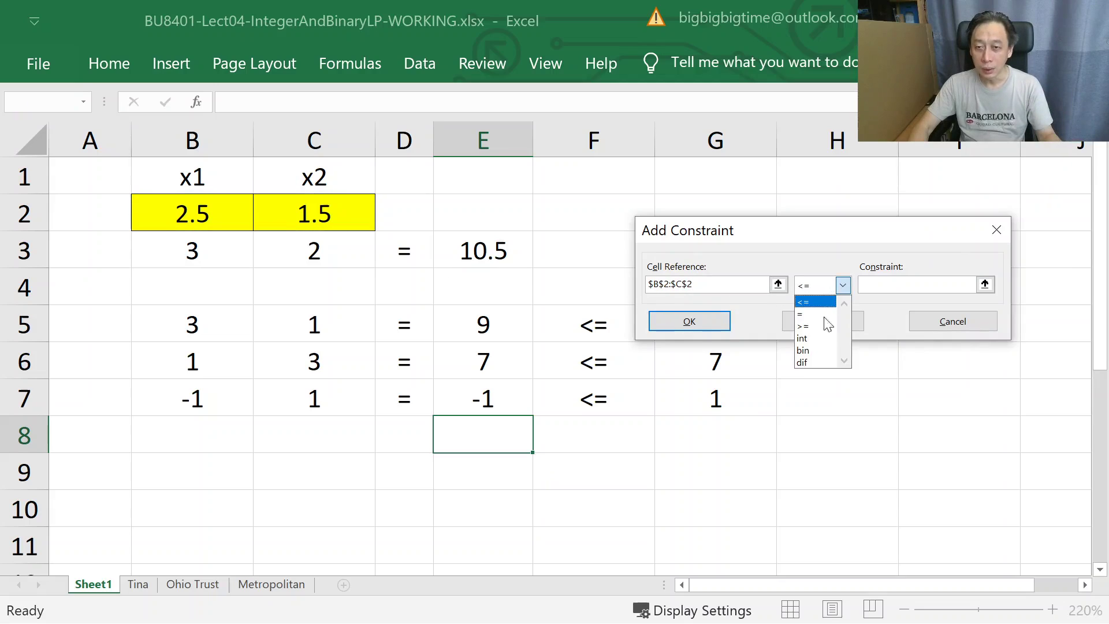
pyautogui.click(825, 340)
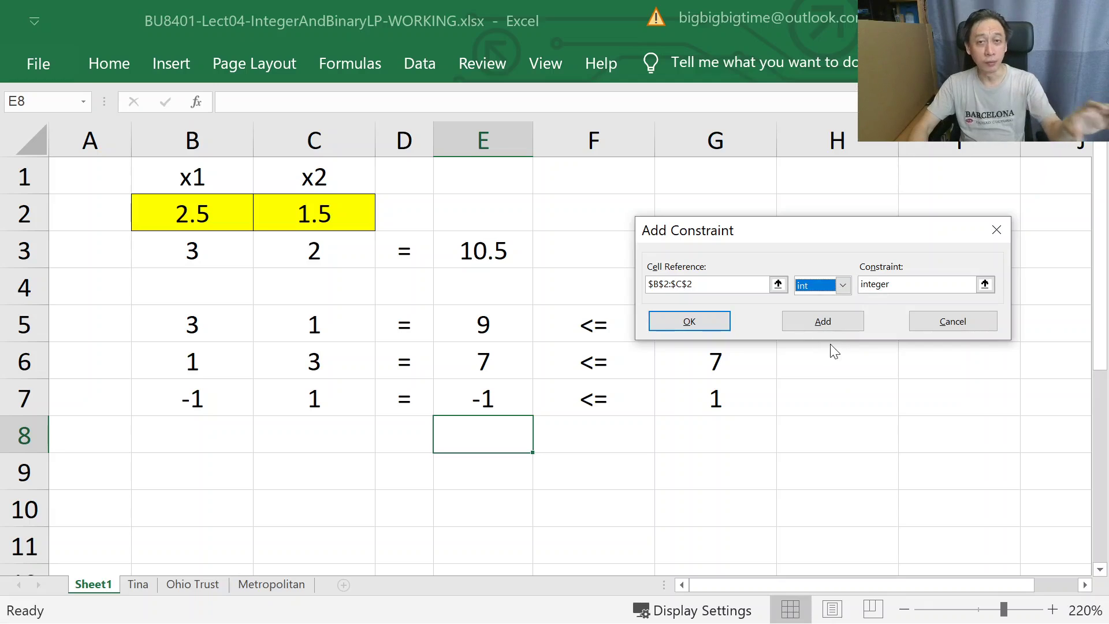
pyautogui.click(835, 319)
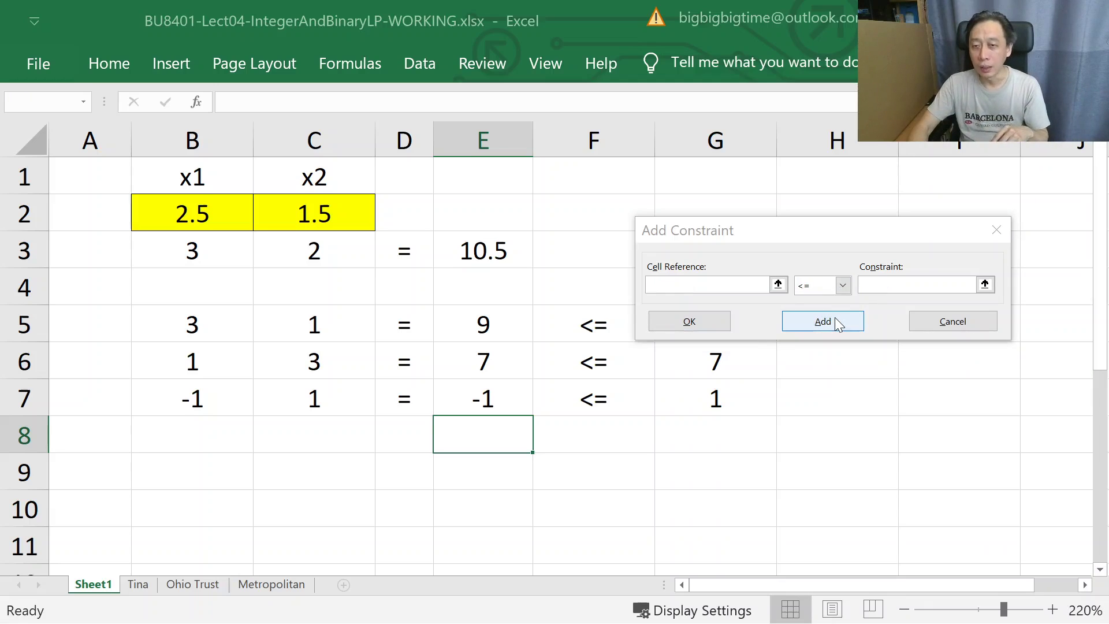
pyautogui.click(834, 317)
pyautogui.click(605, 383)
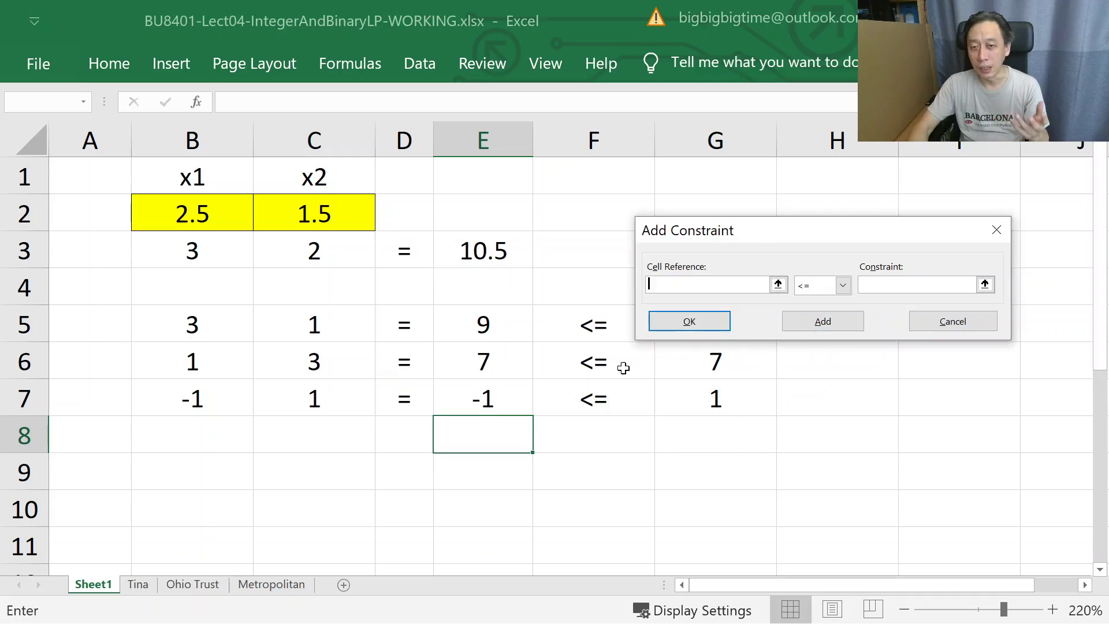
pyautogui.click(928, 330)
pyautogui.click(644, 209)
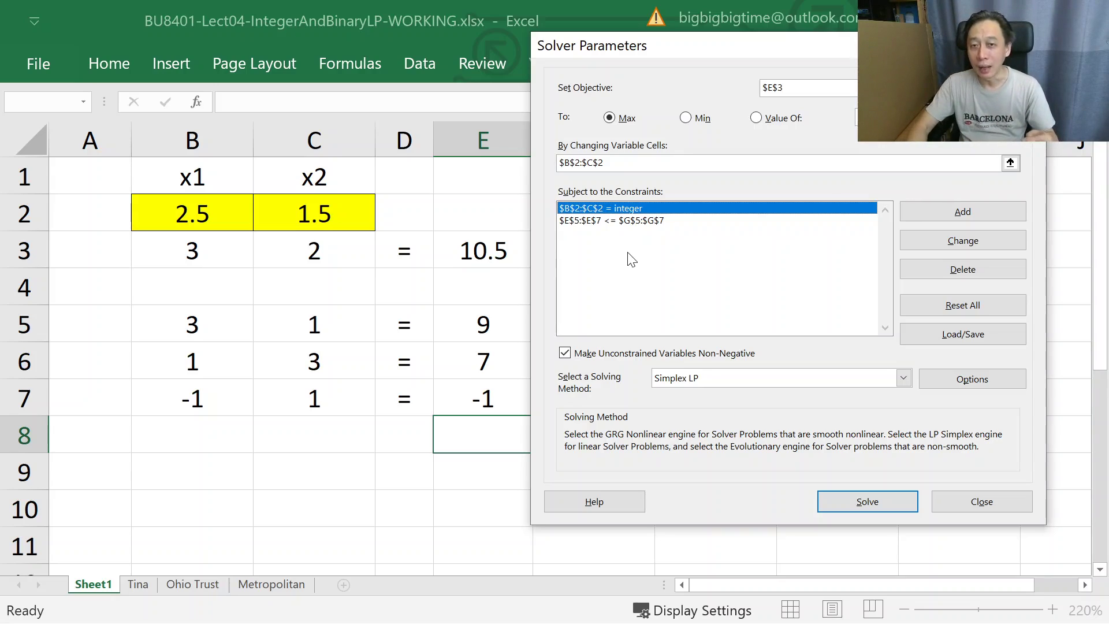
# Step: Tick Ignore Integer Constraints in Solver Options and review the setting
pyautogui.click(965, 380)
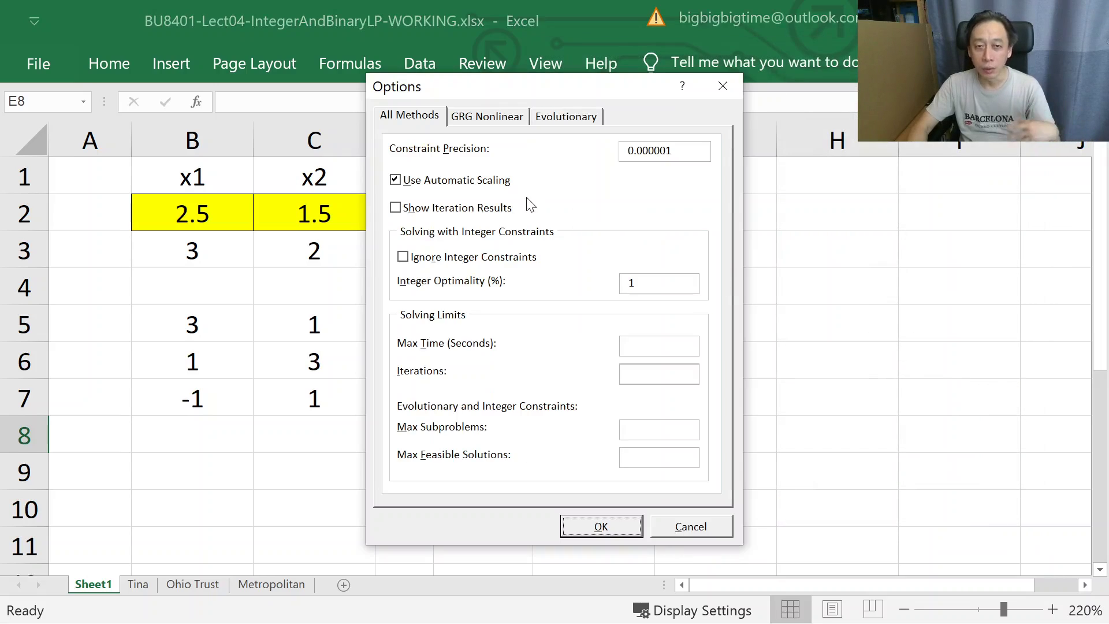
pyautogui.click(404, 256)
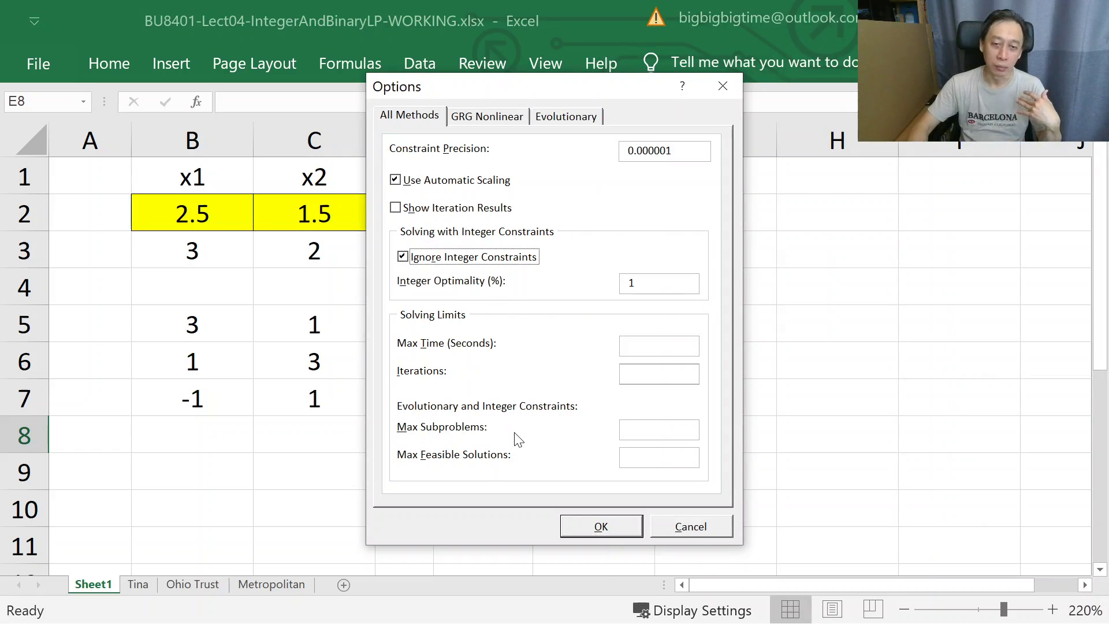
pyautogui.click(586, 526)
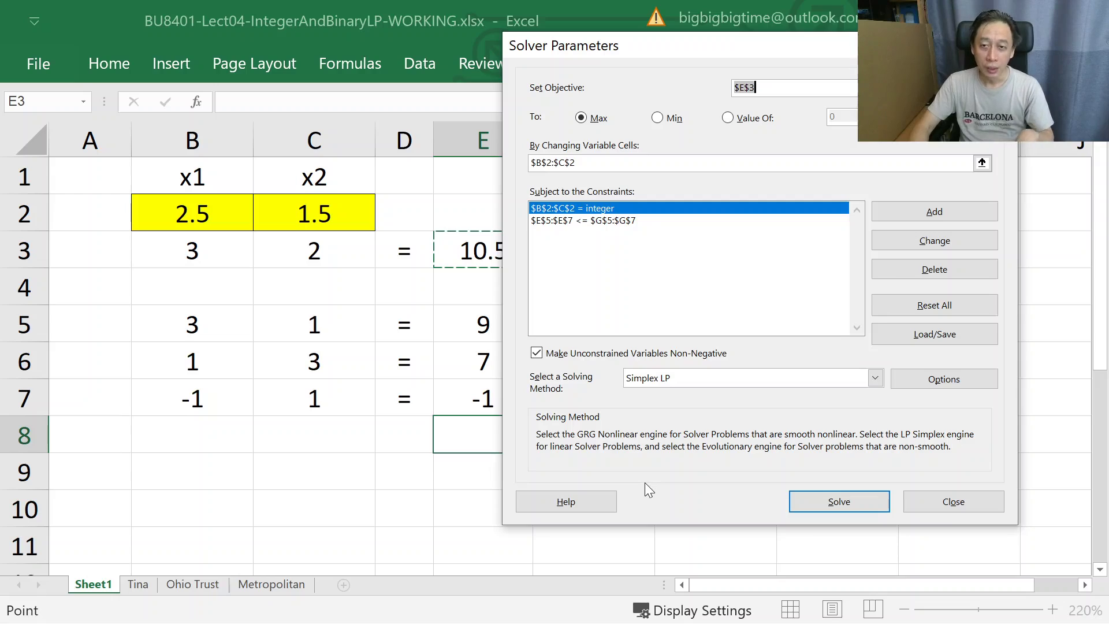
pyautogui.click(960, 380)
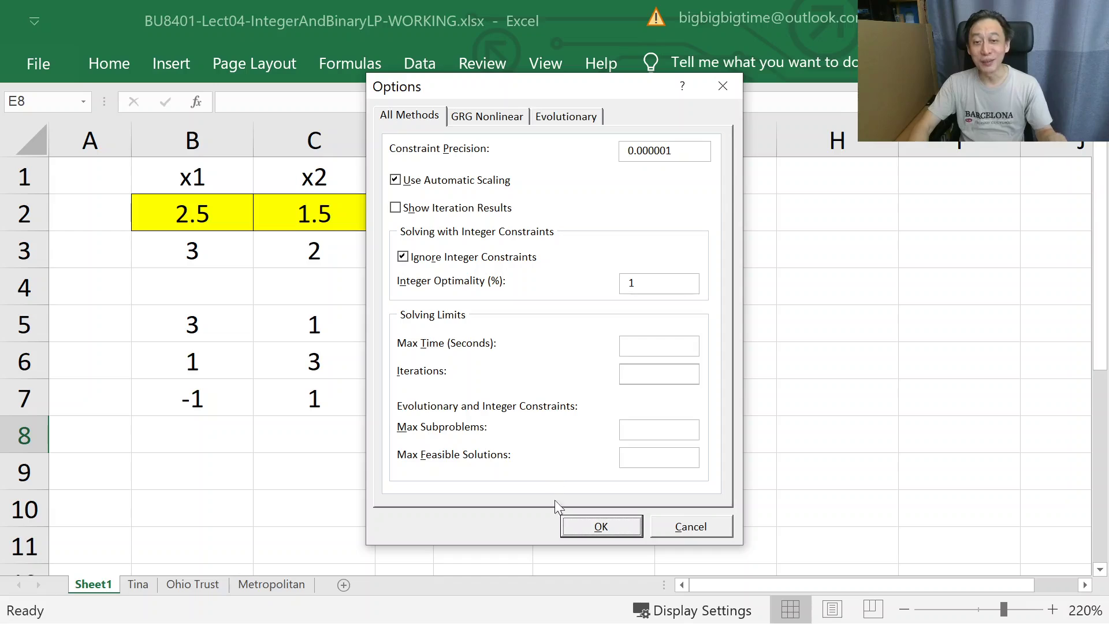
pyautogui.click(582, 528)
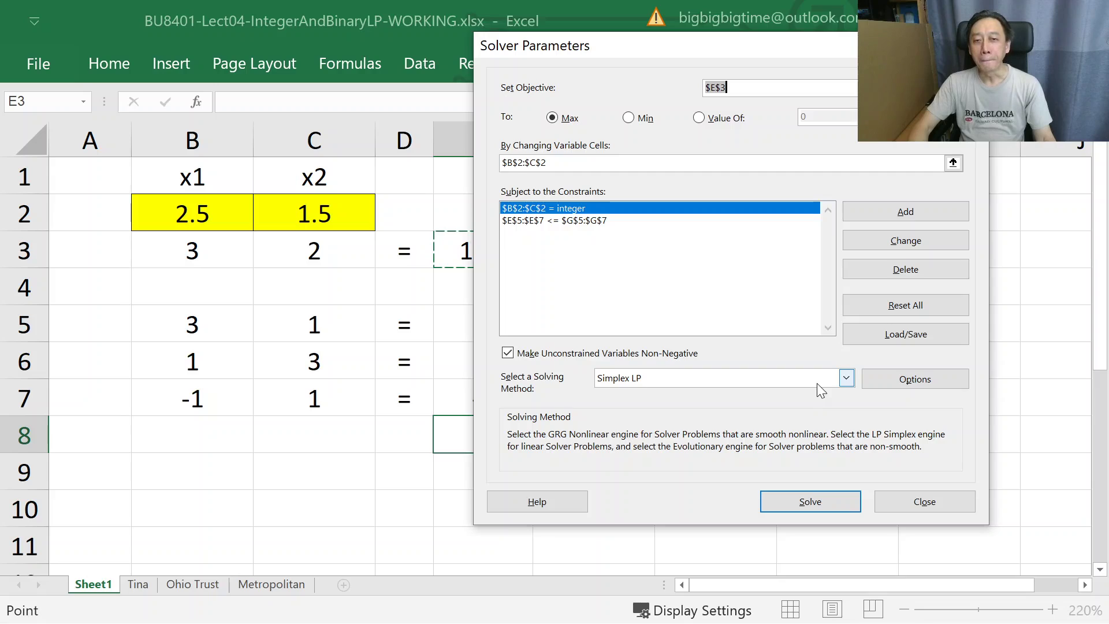
# Step: Close Solver and switch to the all-integer LP lecture slide in Acrobat Reader
pyautogui.click(892, 380)
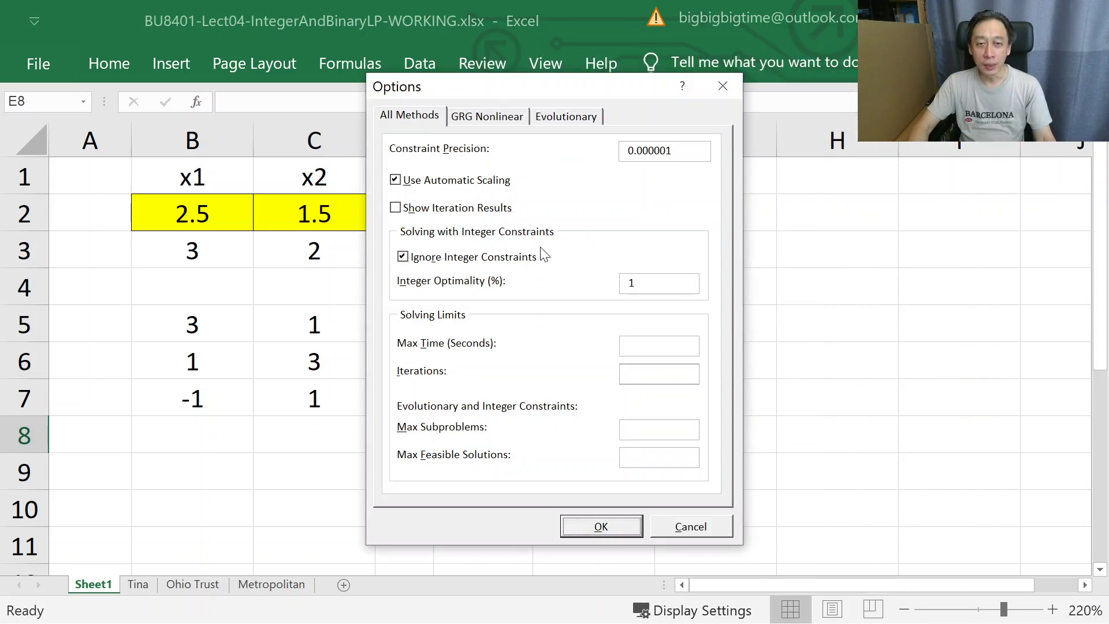
pyautogui.click(683, 525)
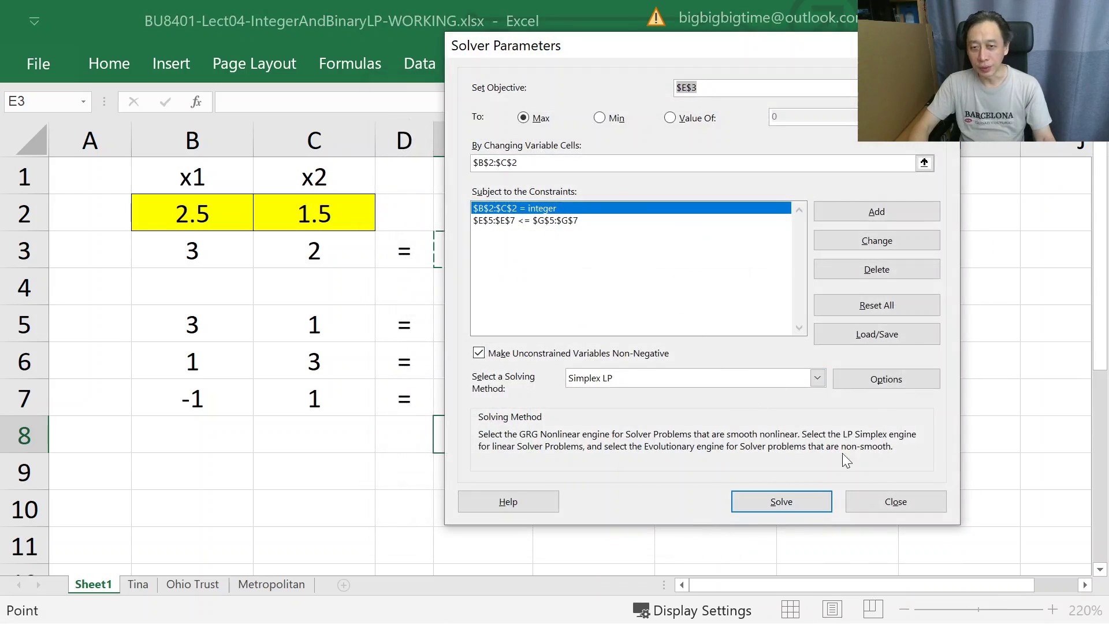
pyautogui.click(880, 504)
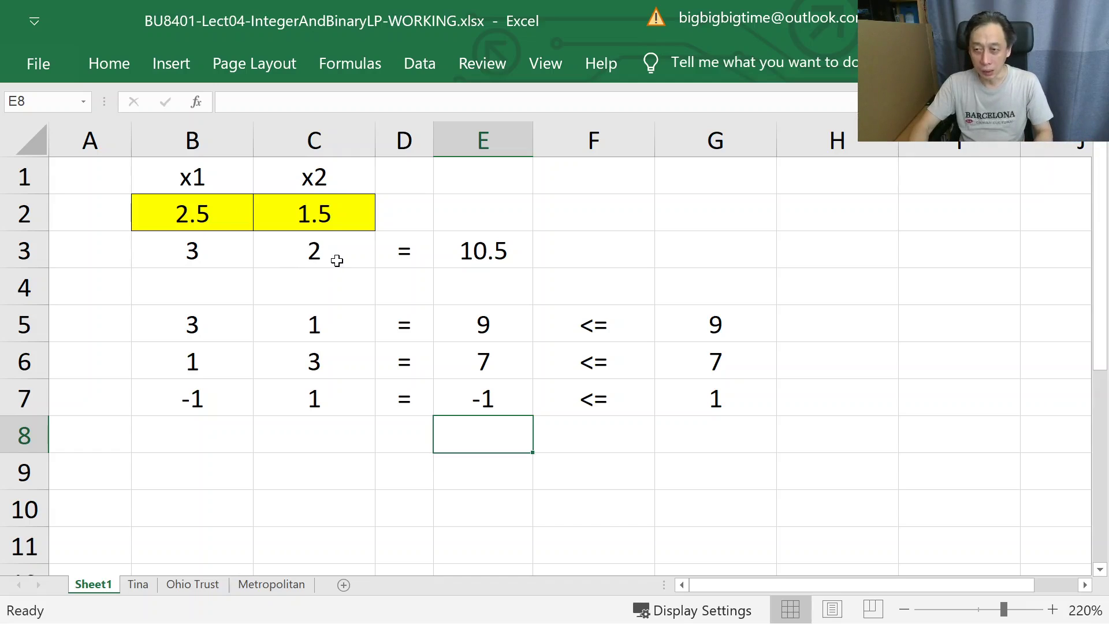
pyautogui.hotkey('alt', 'Tab')
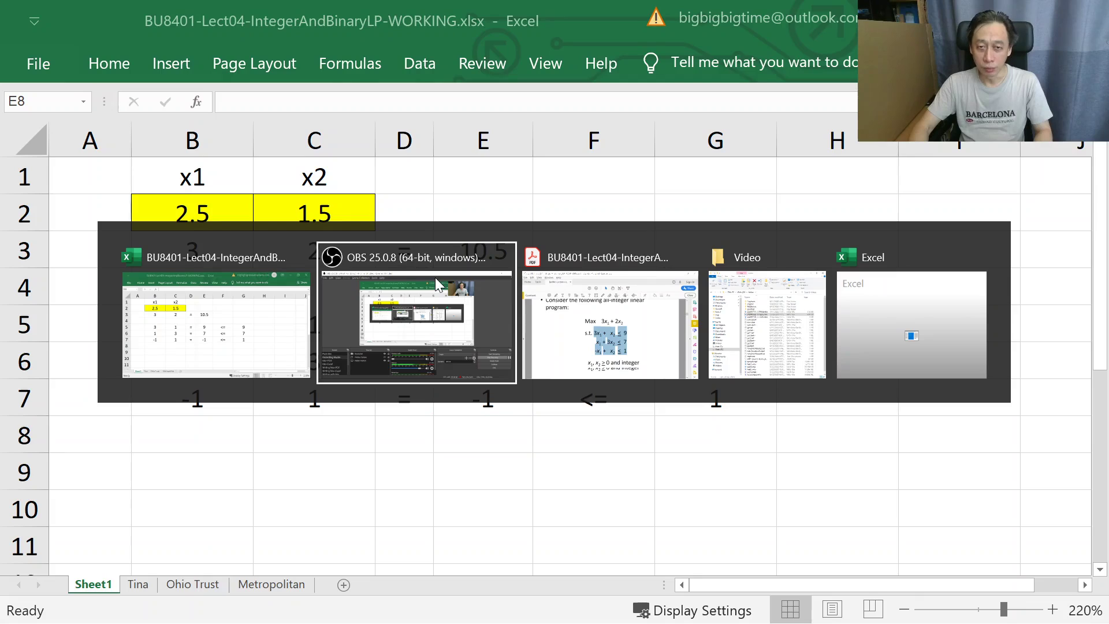
pyautogui.hotkey('alt', 'Tab')
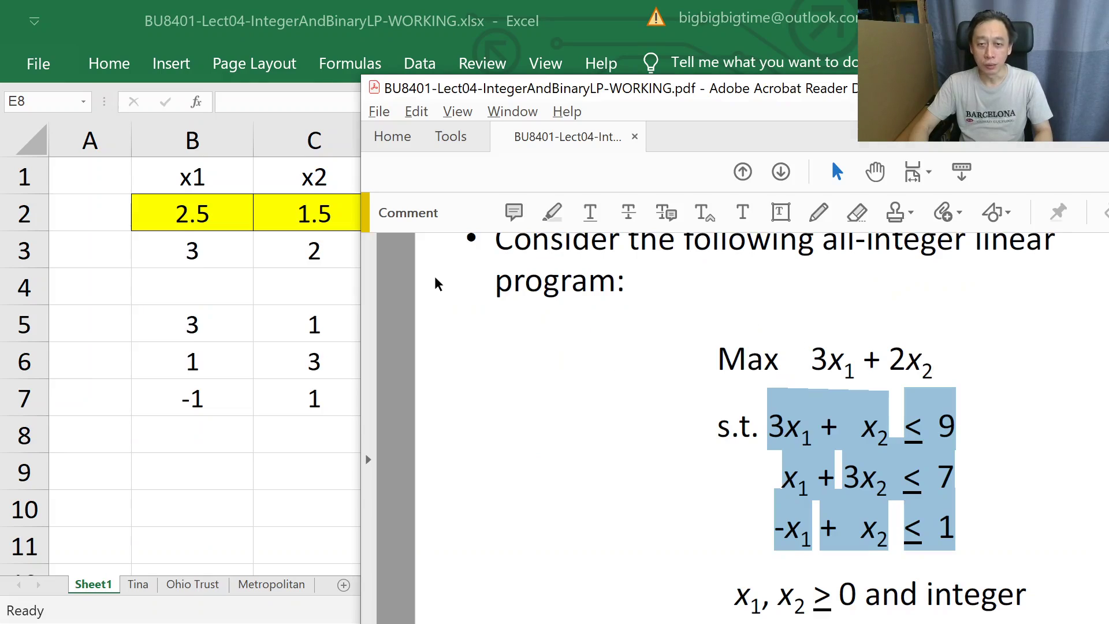